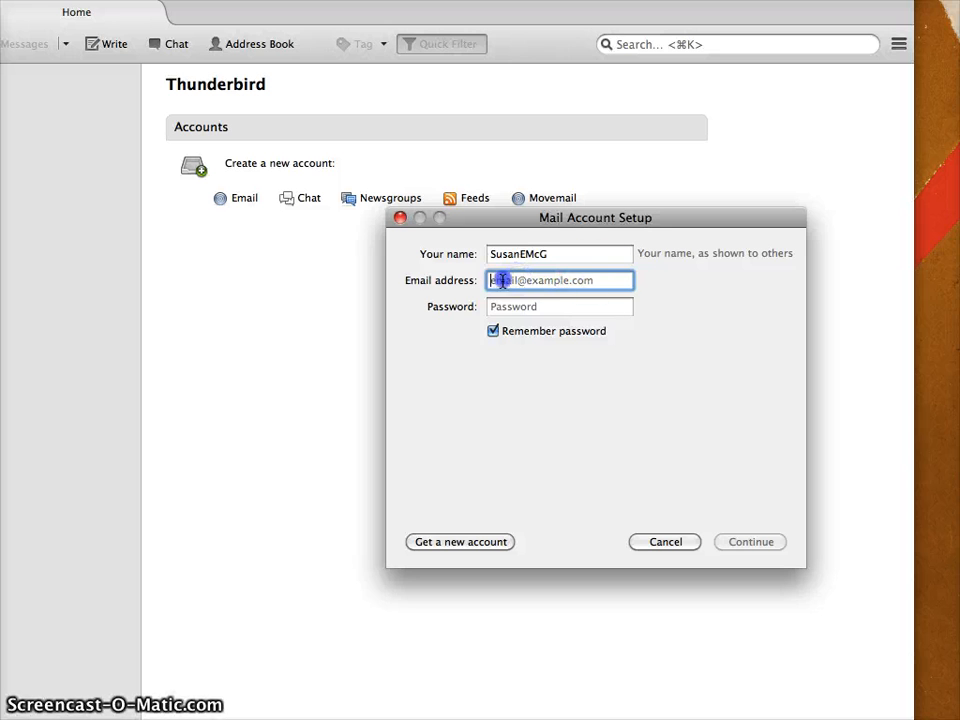
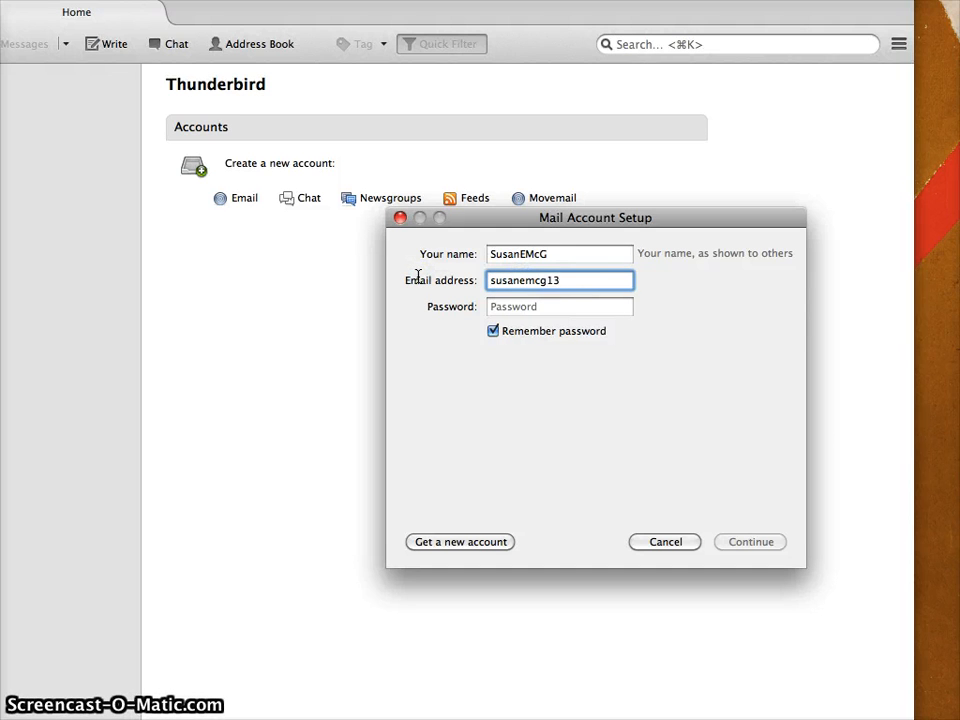
Add the Gmail account over IMAP with its address and password, accepting the autodetected Google servers
{"action": "left_click", "coordinate": [531, 312]}
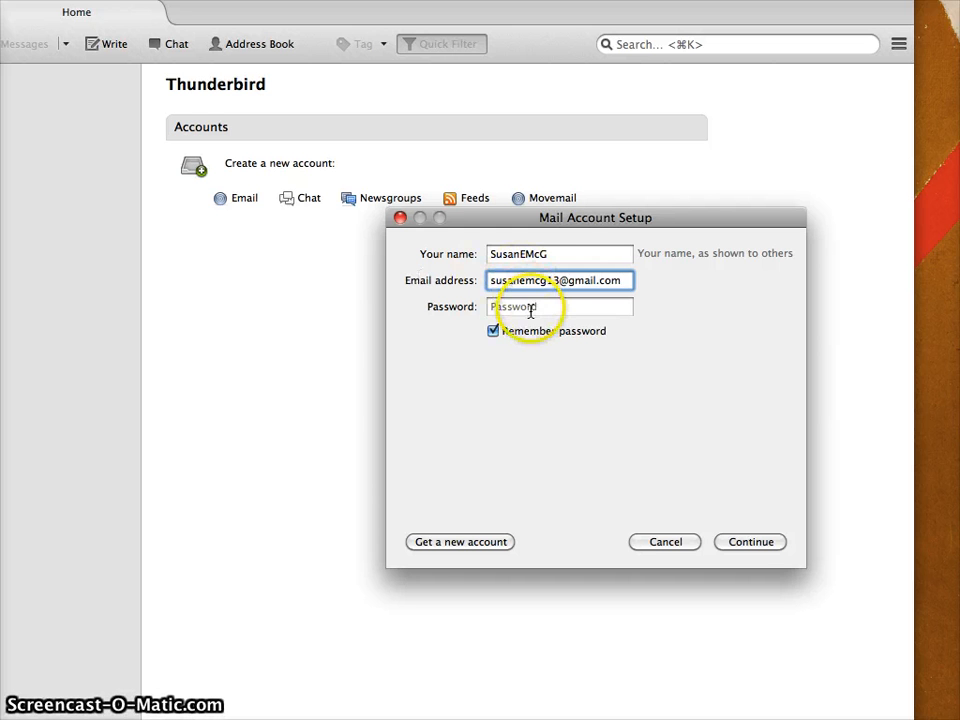
{"action": "type", "text": "•"}
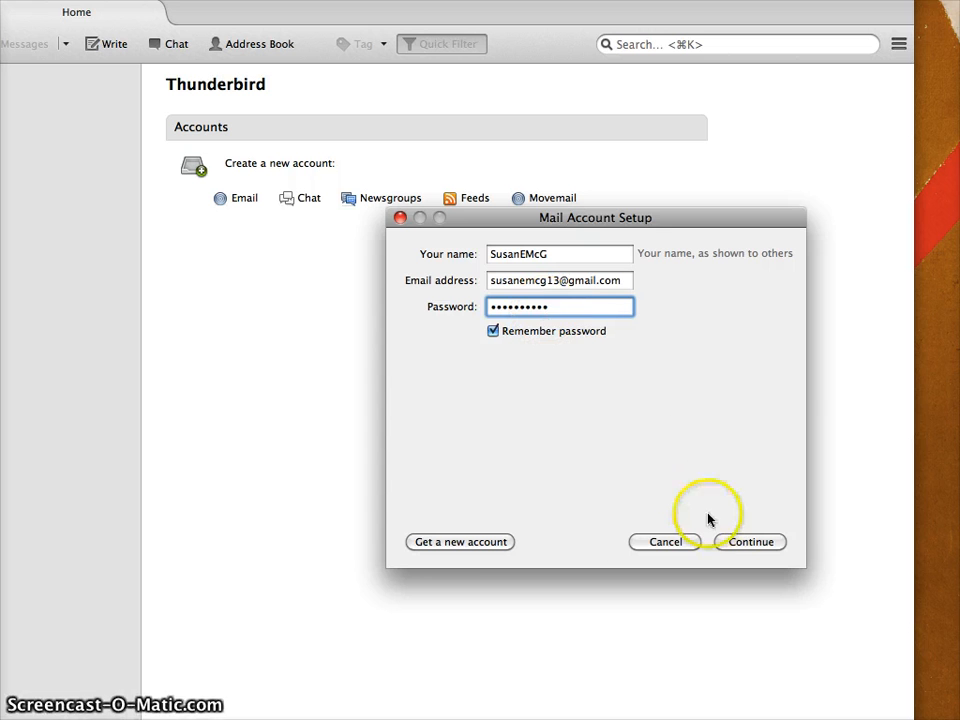
{"action": "left_click", "coordinate": [753, 545]}
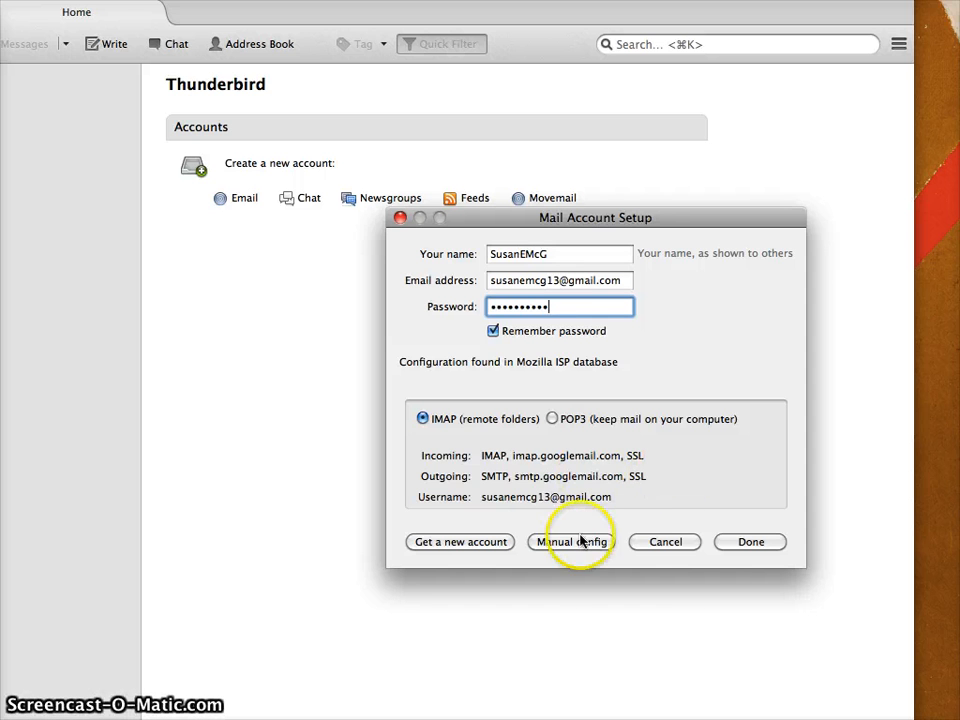
{"action": "left_click", "coordinate": [748, 542]}
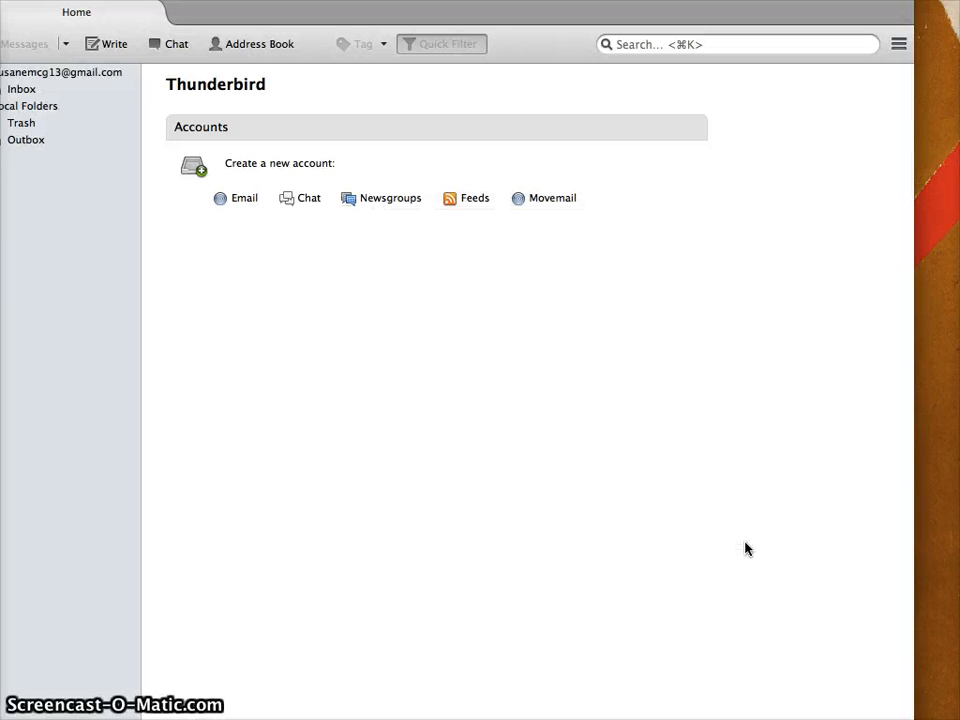
Resize the Thunderbird window to fit the screen and open the Gmail account's Inbox
{"action": "left_click", "coordinate": [789, 549]}
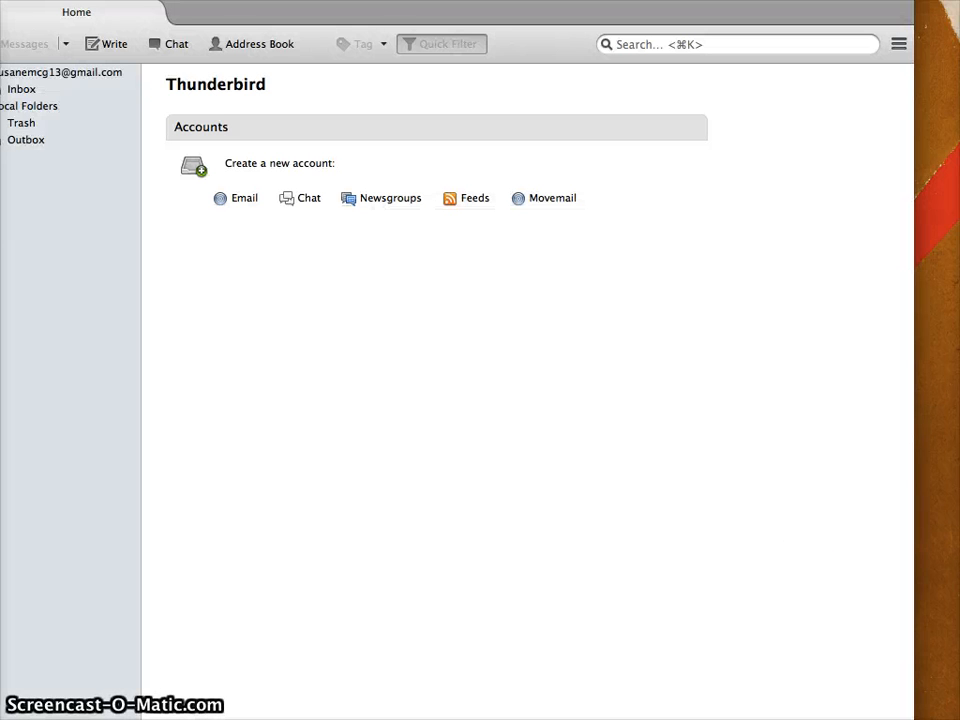
{"action": "left_click_drag", "start_coordinate": [914, 716], "coordinate": [948, 716]}
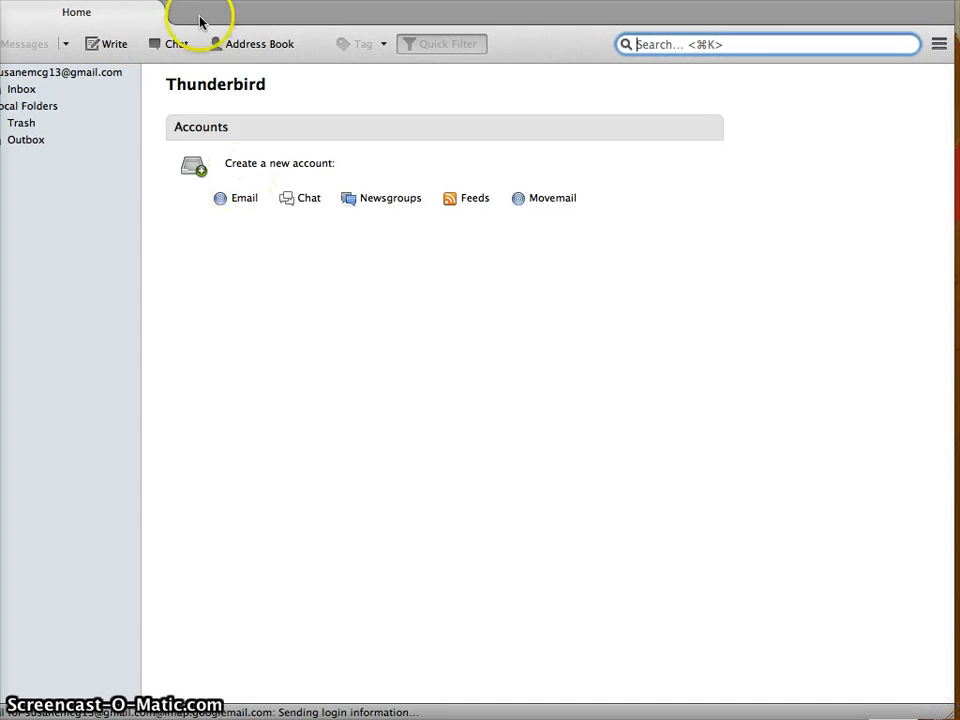
{"action": "left_click_drag", "start_coordinate": [201, 0], "coordinate": [236, 9]}
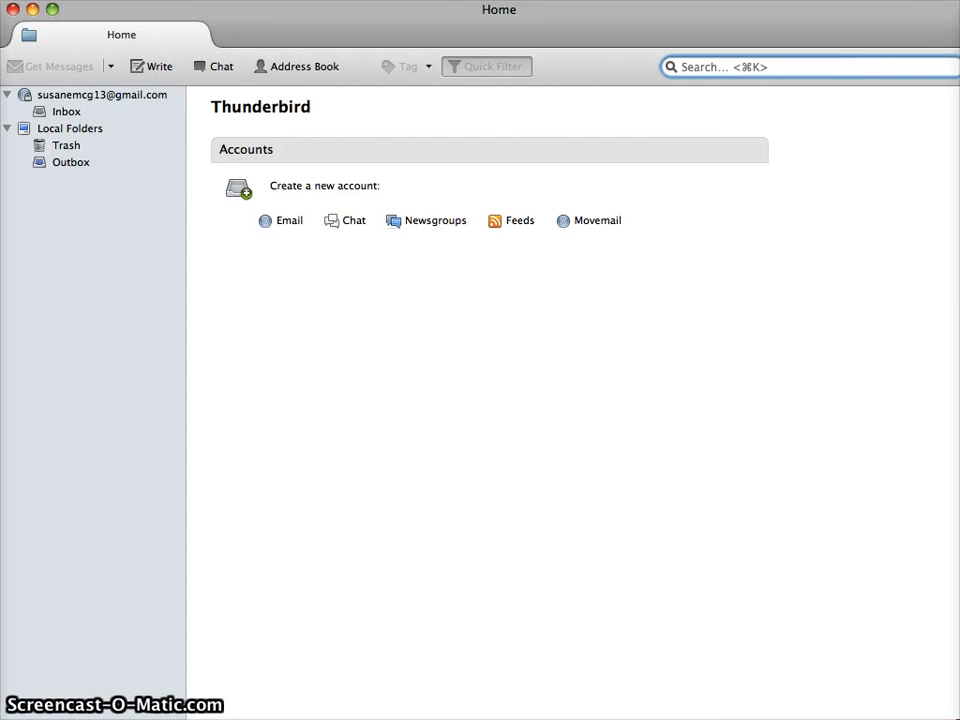
{"action": "left_click_drag", "start_coordinate": [959, 719], "coordinate": [955, 713]}
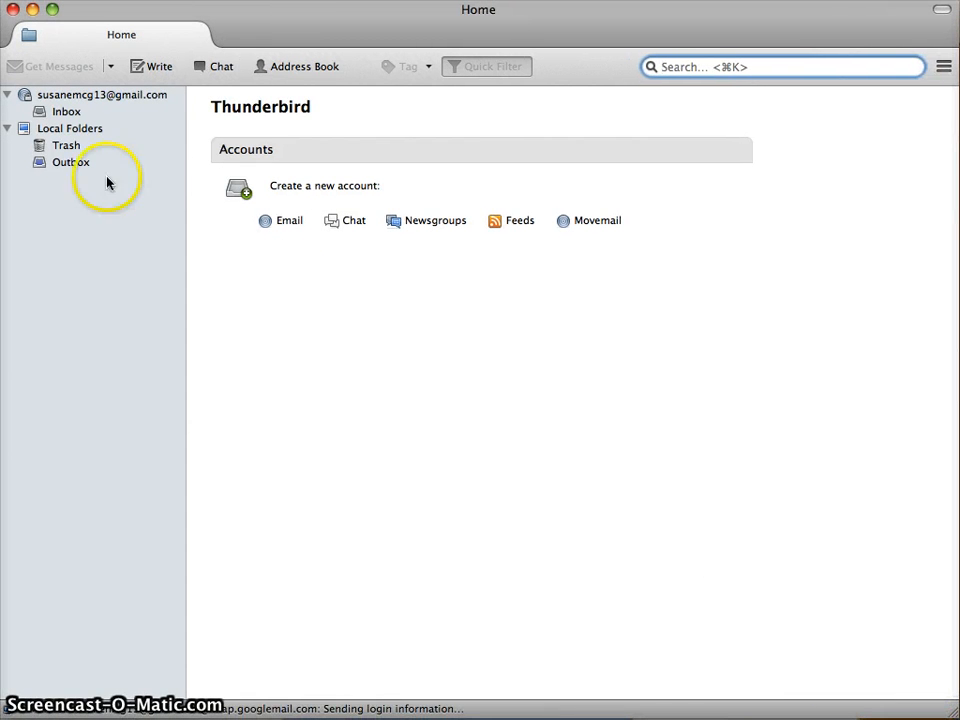
{"action": "left_click", "coordinate": [73, 98]}
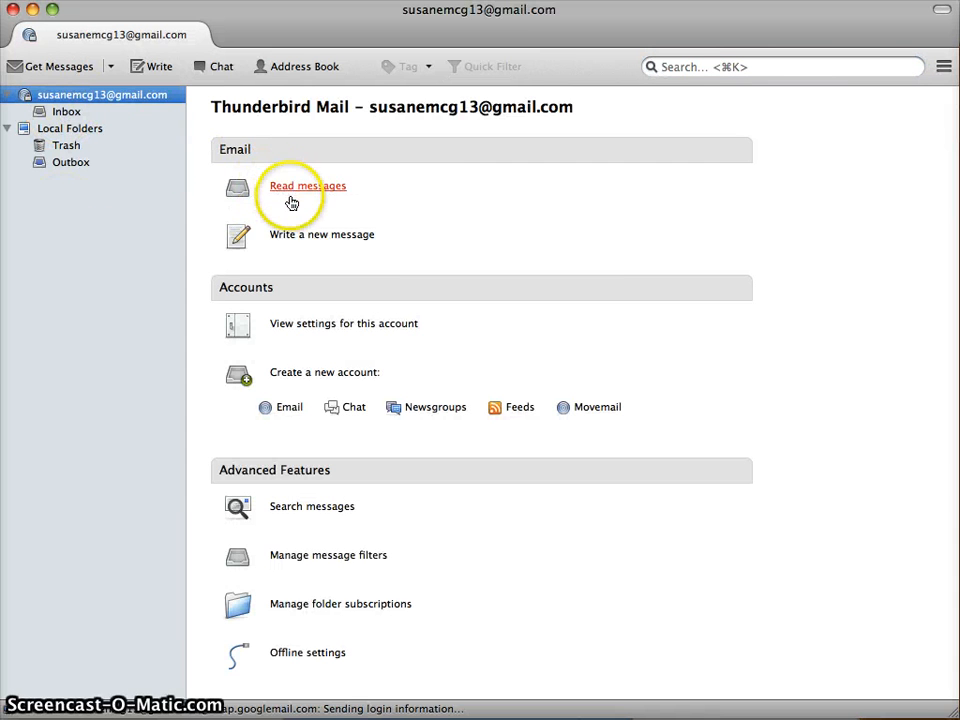
{"action": "left_click", "coordinate": [68, 111]}
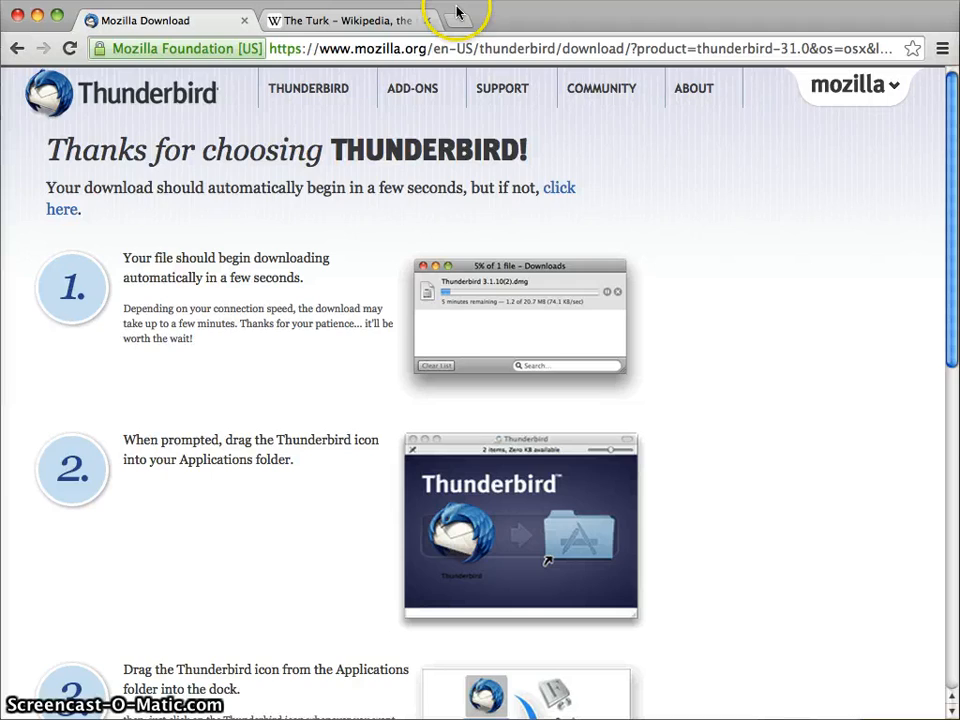
Load gmail.com in a new Chrome tab, check the Social category, then return to Thunderbird
{"action": "left_click", "coordinate": [454, 22]}
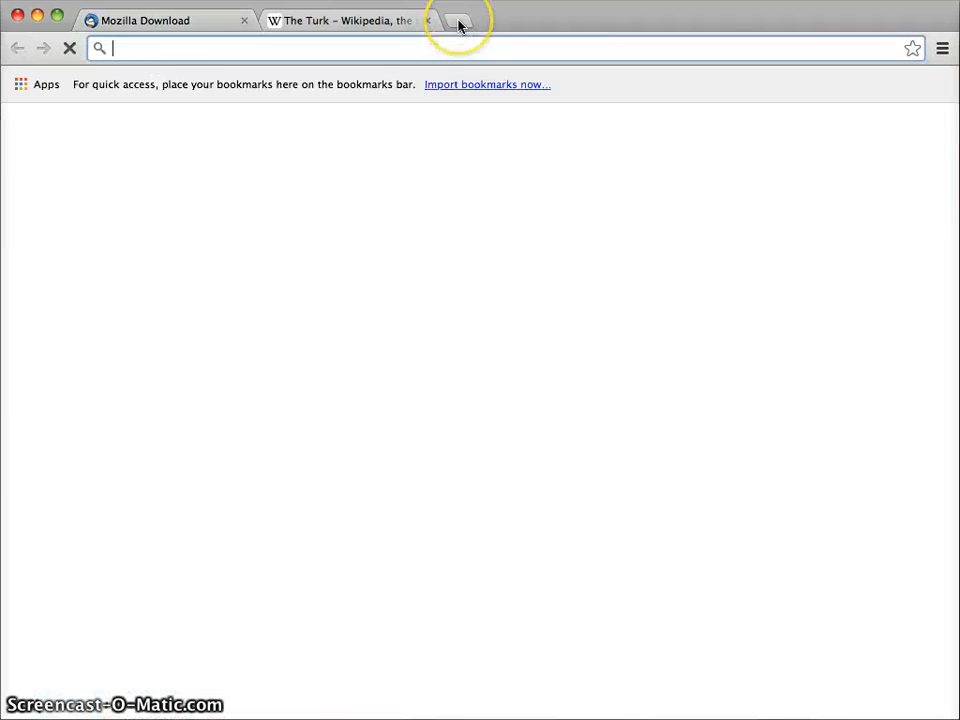
{"action": "type", "text": "gmail.com"}
{"action": "key", "text": "Return"}
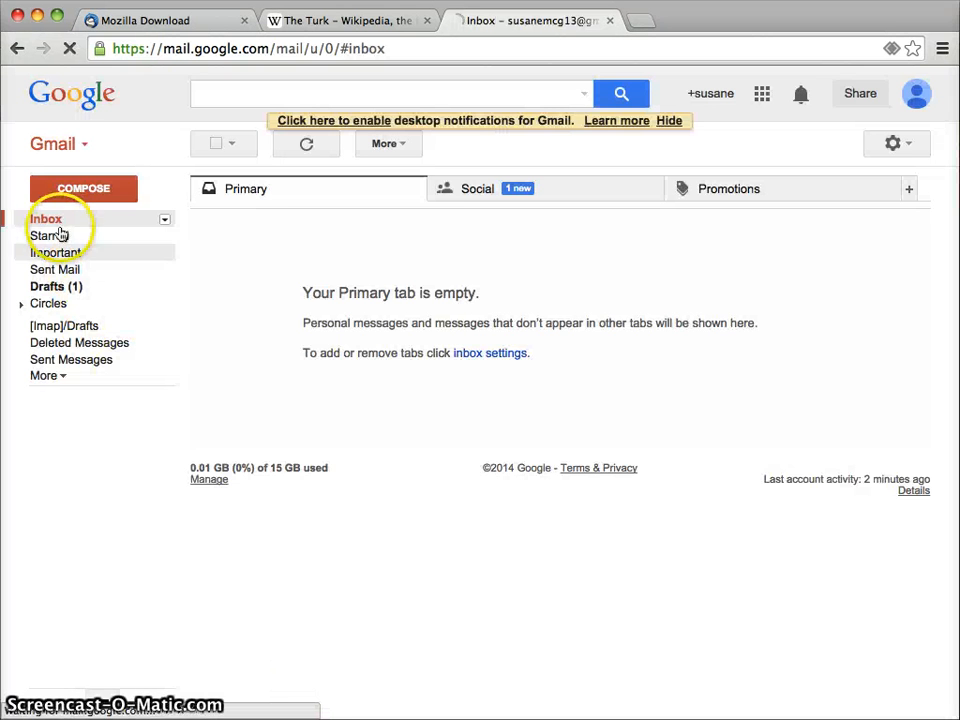
{"action": "left_click", "coordinate": [575, 188]}
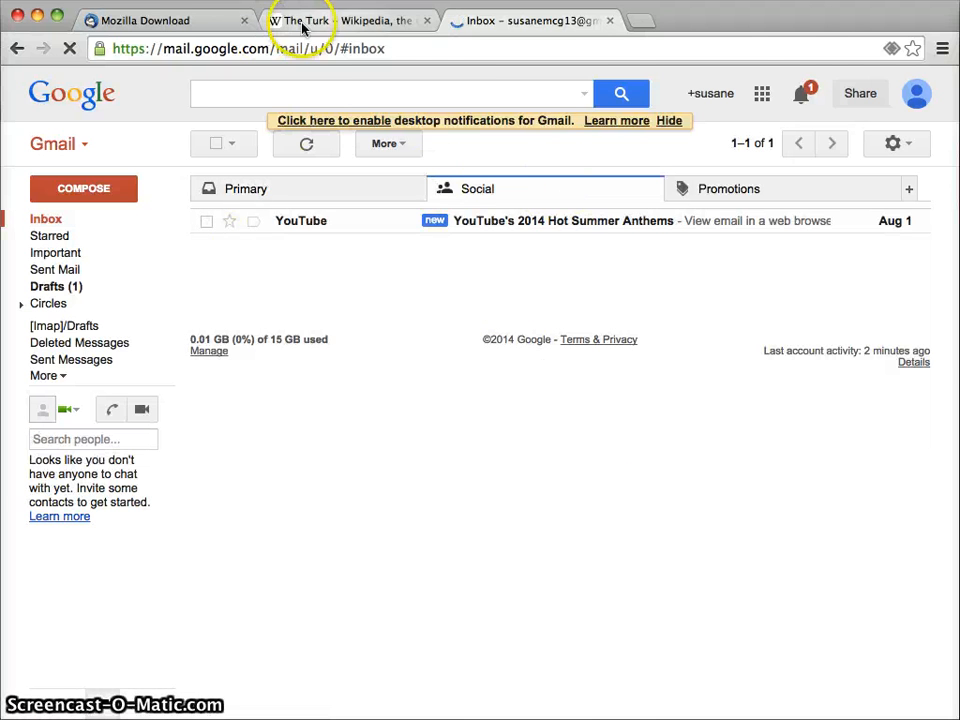
{"action": "left_click", "coordinate": [126, 19]}
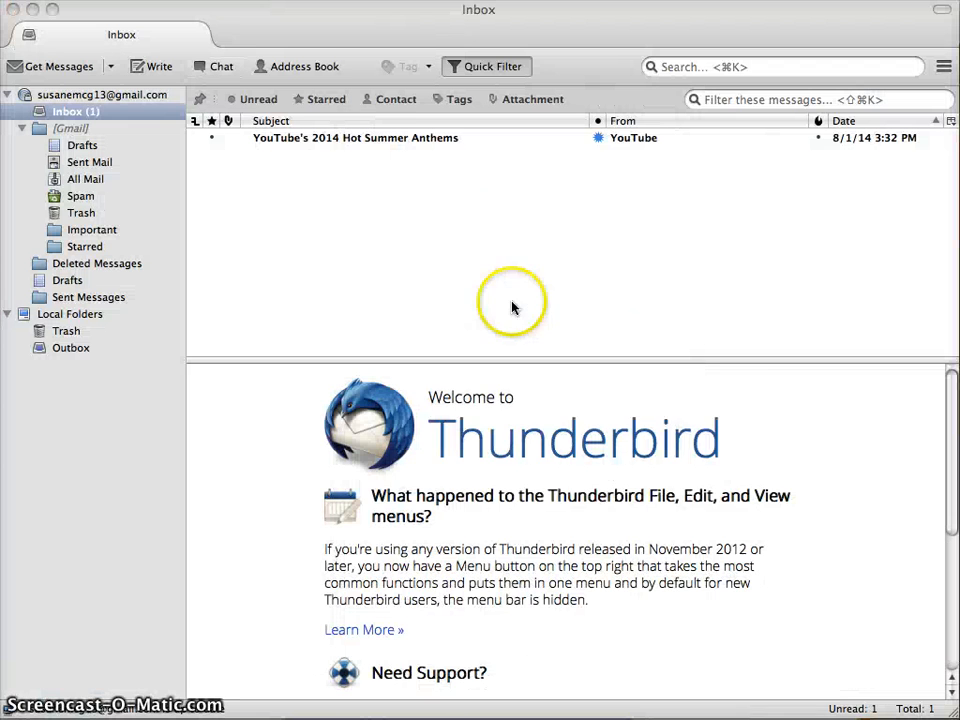
Select and remove the YouTube message from the Inbox, and reposition the Thunderbird window
{"action": "left_click", "coordinate": [350, 146]}
{"action": "left_click", "coordinate": [363, 143]}
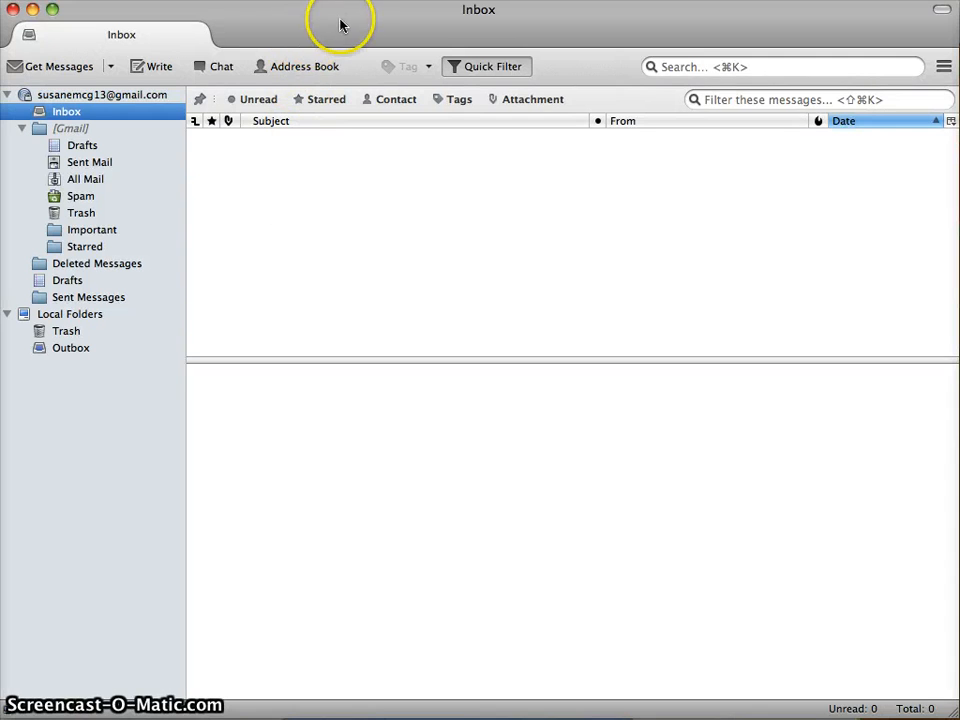
{"action": "left_click_drag", "start_coordinate": [326, 24], "coordinate": [333, 37]}
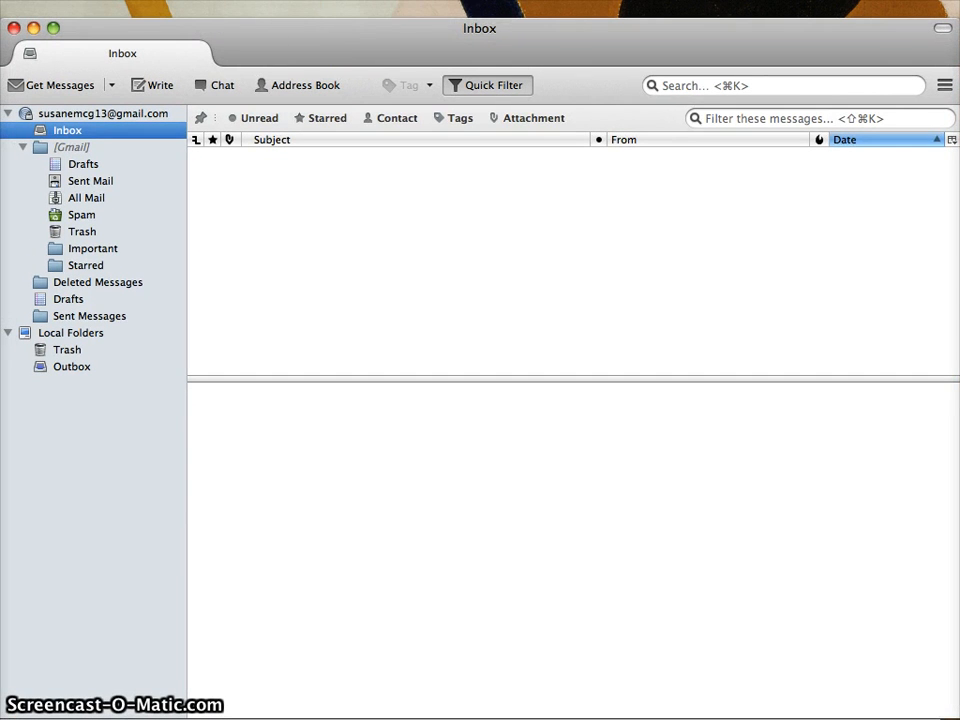
{"action": "left_click", "coordinate": [328, 8]}
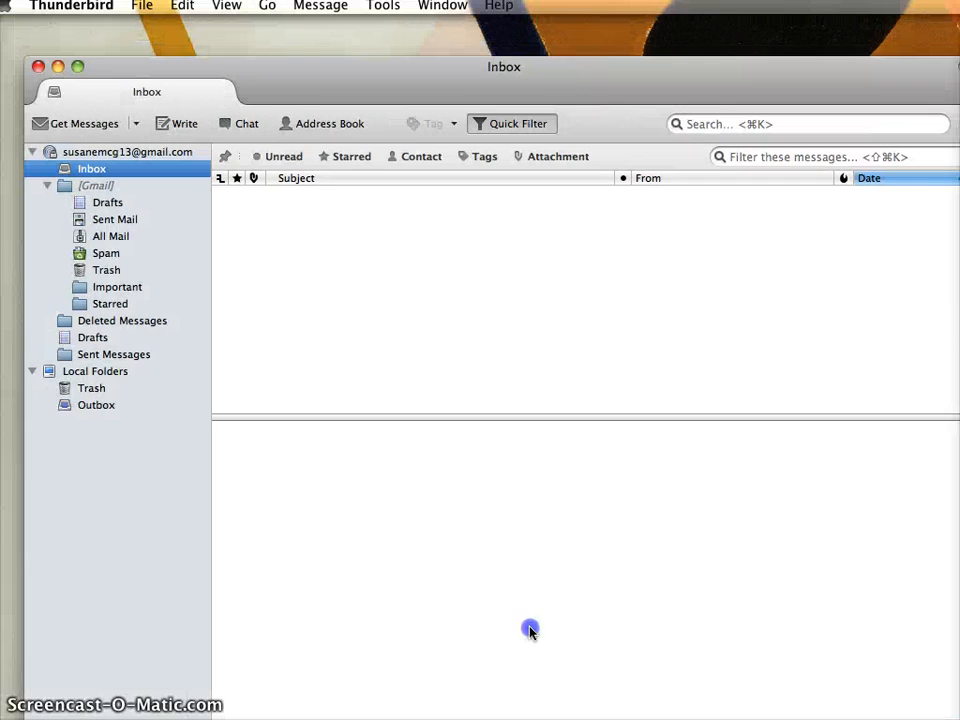
{"action": "left_click_drag", "start_coordinate": [604, 72], "coordinate": [576, 30]}
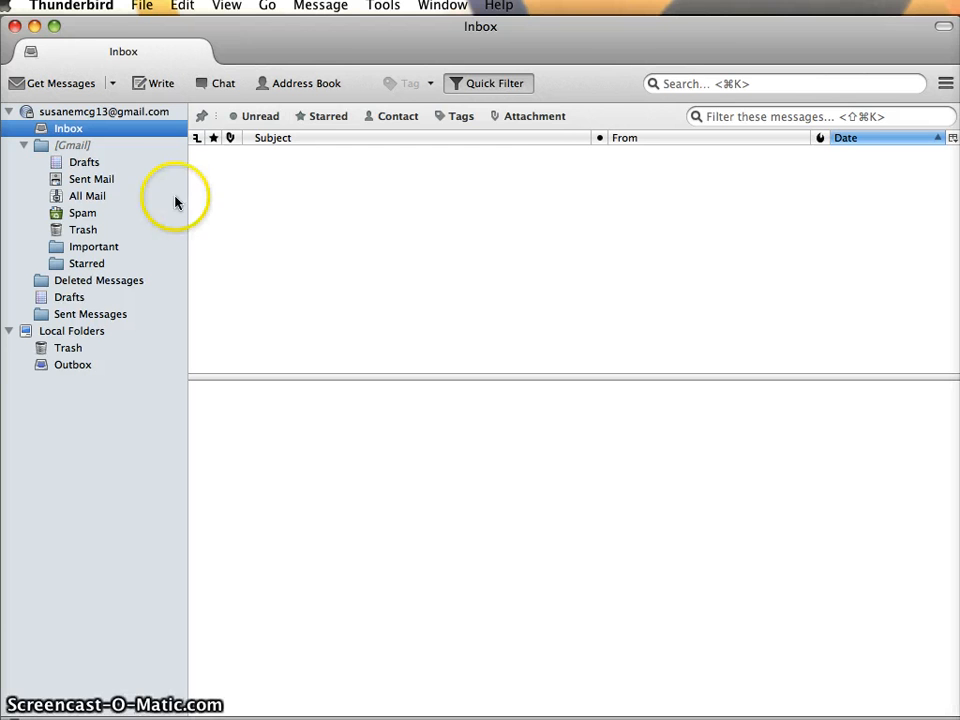
{"action": "left_click", "coordinate": [141, 7]}
Open the Add-ons Manager from the Tools menu
{"action": "mouse_move", "coordinate": [318, 7]}
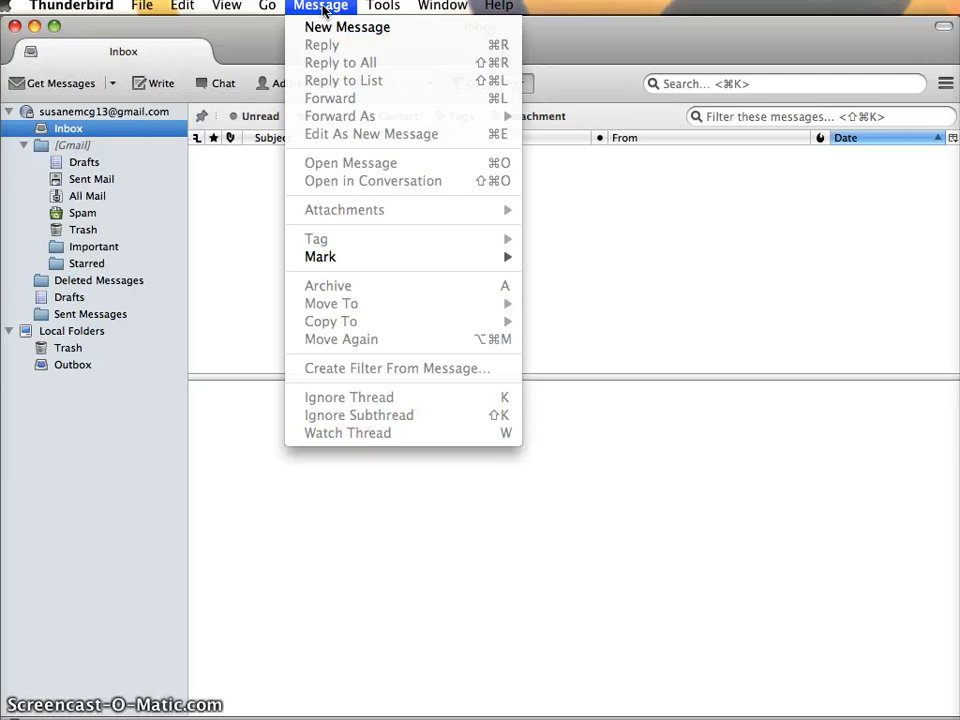
{"action": "left_click", "coordinate": [270, 7]}
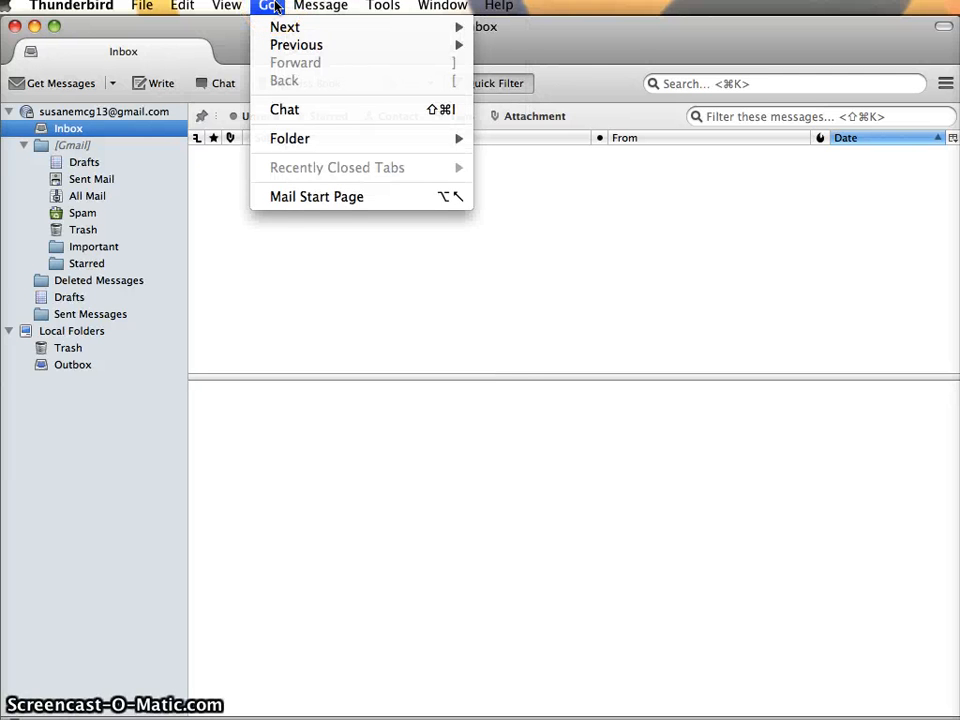
{"action": "left_click", "coordinate": [226, 7]}
{"action": "left_click", "coordinate": [385, 8]}
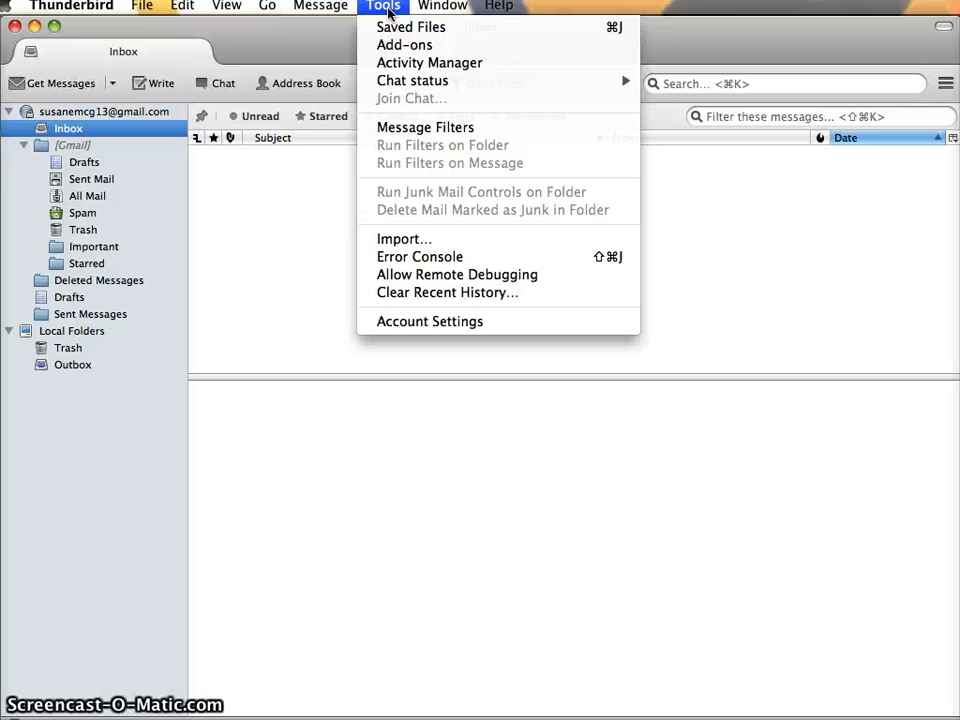
{"action": "left_click", "coordinate": [390, 46]}
{"action": "left_click", "coordinate": [392, 476]}
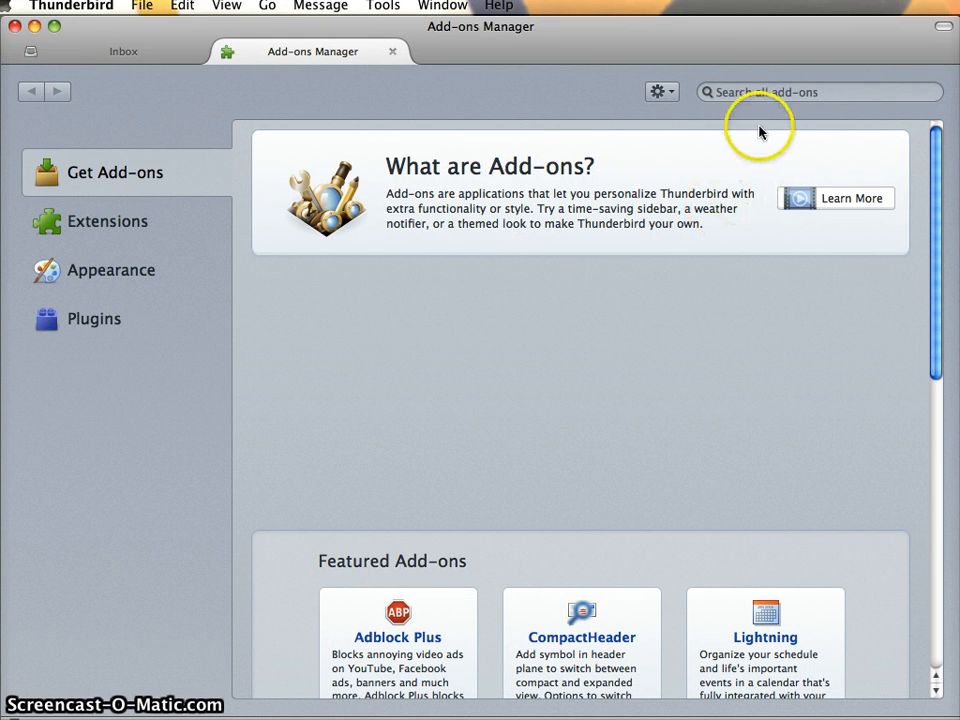
Search for 'enigmail', install Enigmail 1.6, and restart Thunderbird
{"action": "left_click", "coordinate": [735, 92]}
{"action": "type", "text": "eni"}
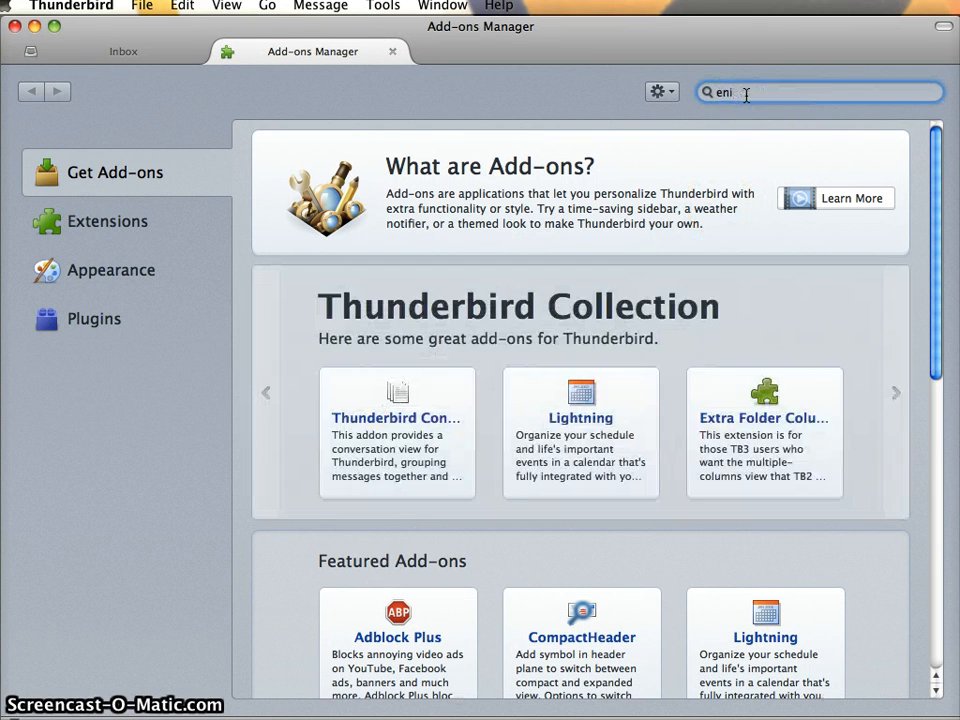
{"action": "type", "text": "gmail"}
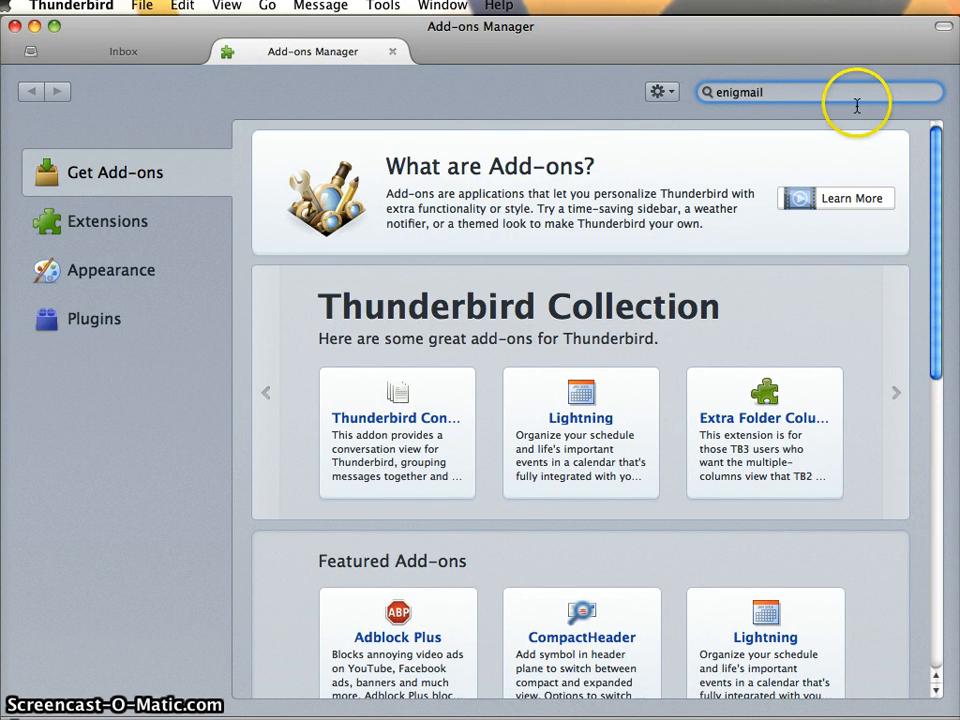
{"action": "key", "text": "Return"}
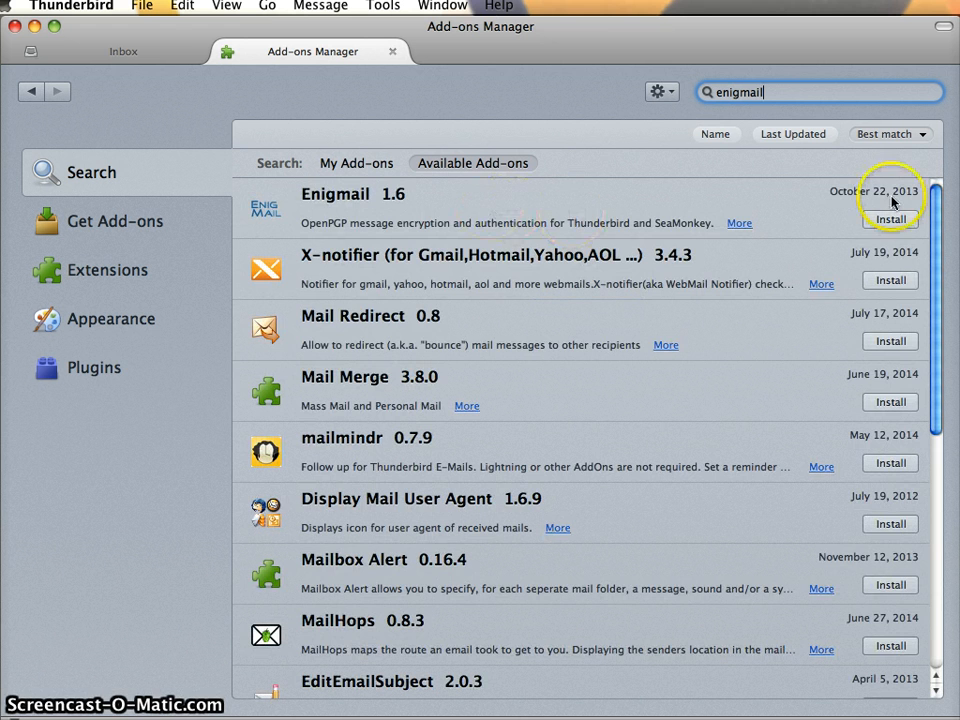
{"action": "left_click", "coordinate": [886, 219]}
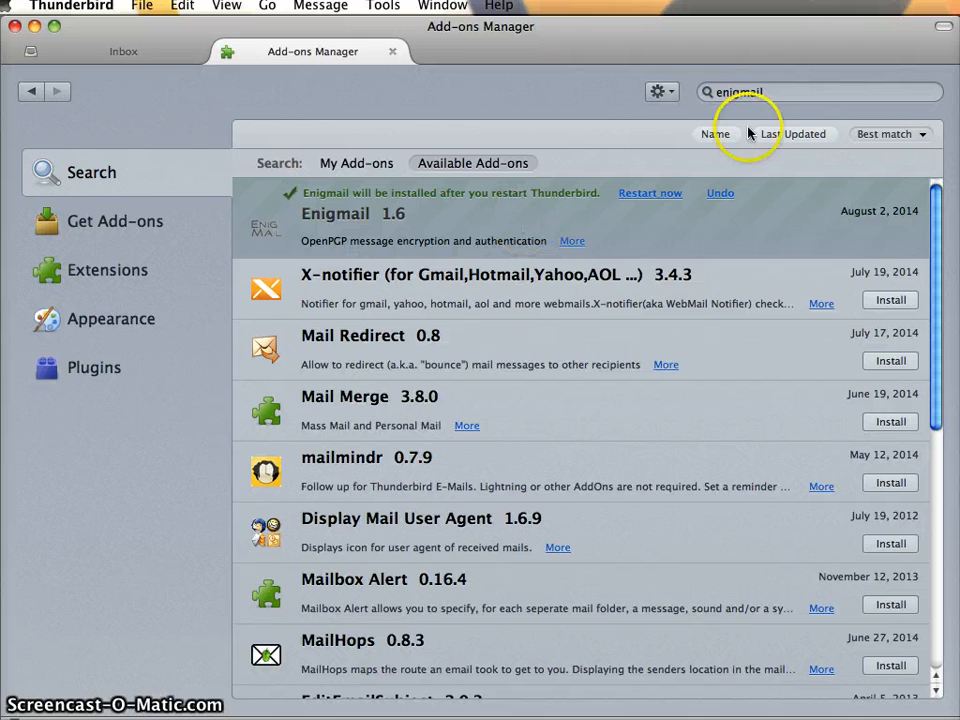
{"action": "left_click", "coordinate": [650, 198]}
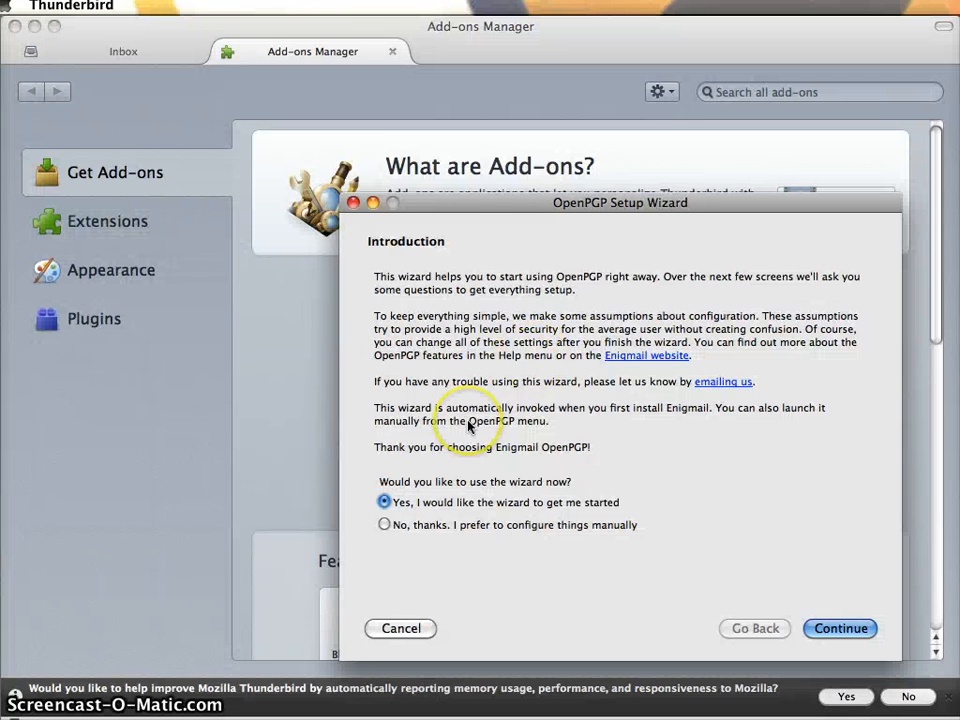
In the OpenPGP Setup Wizard, choose per-recipient signing rules and leave encryption off by default
{"action": "left_click_drag", "start_coordinate": [543, 202], "coordinate": [499, 160]}
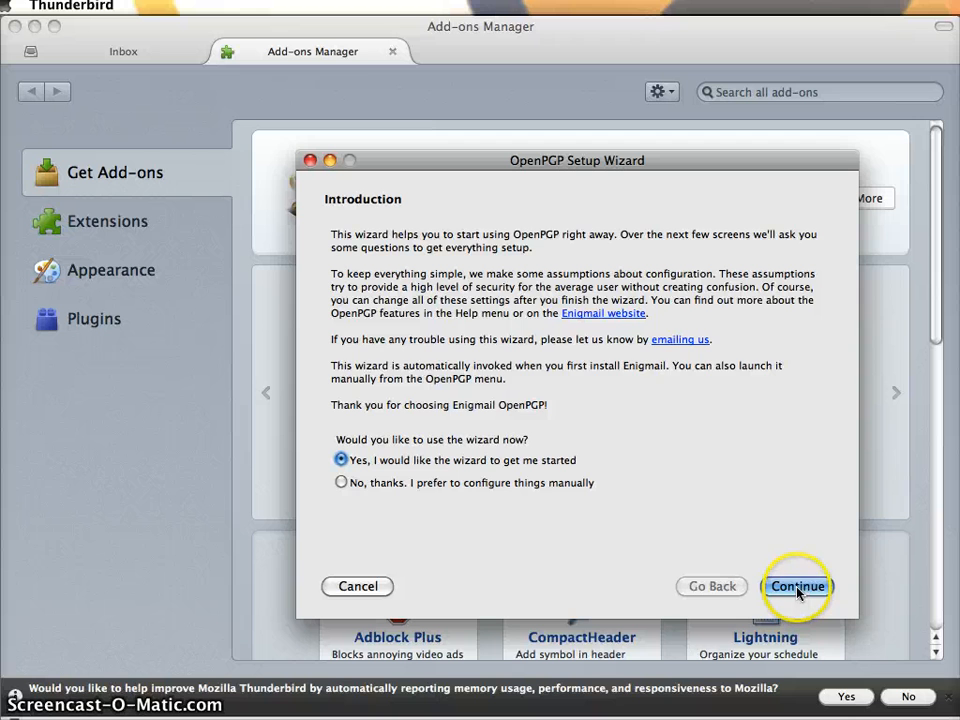
{"action": "left_click", "coordinate": [797, 590]}
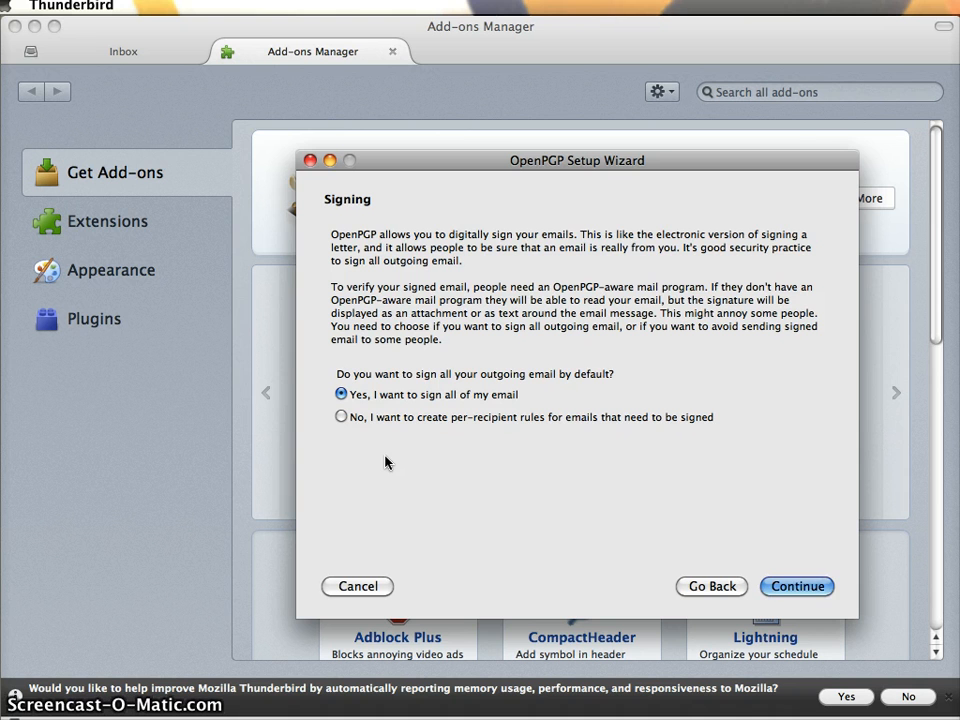
{"action": "left_click", "coordinate": [341, 417]}
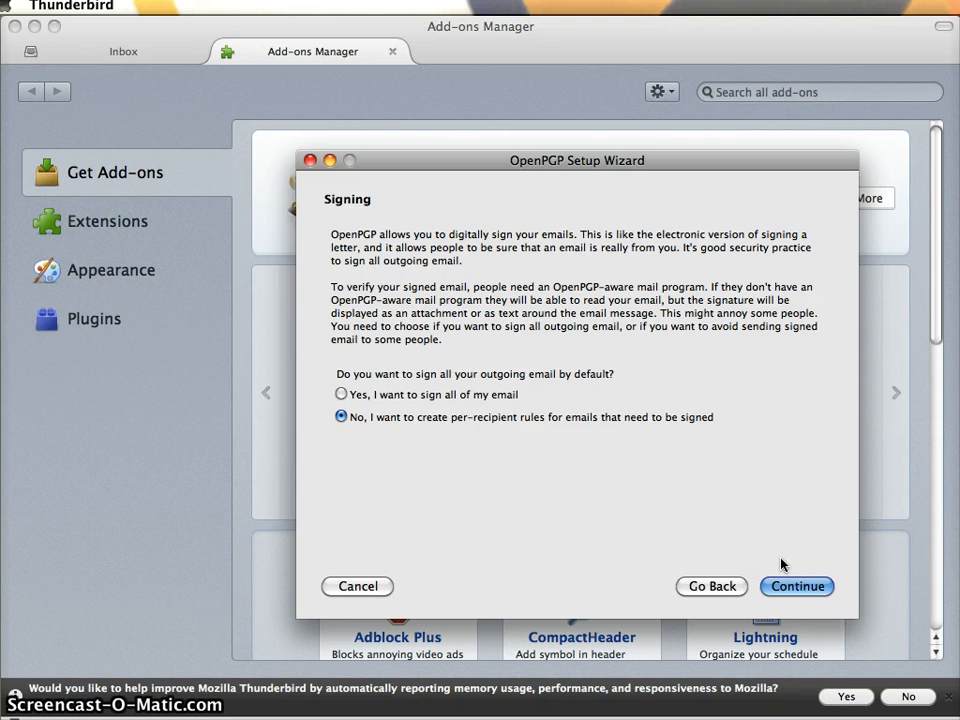
{"action": "left_click", "coordinate": [790, 586]}
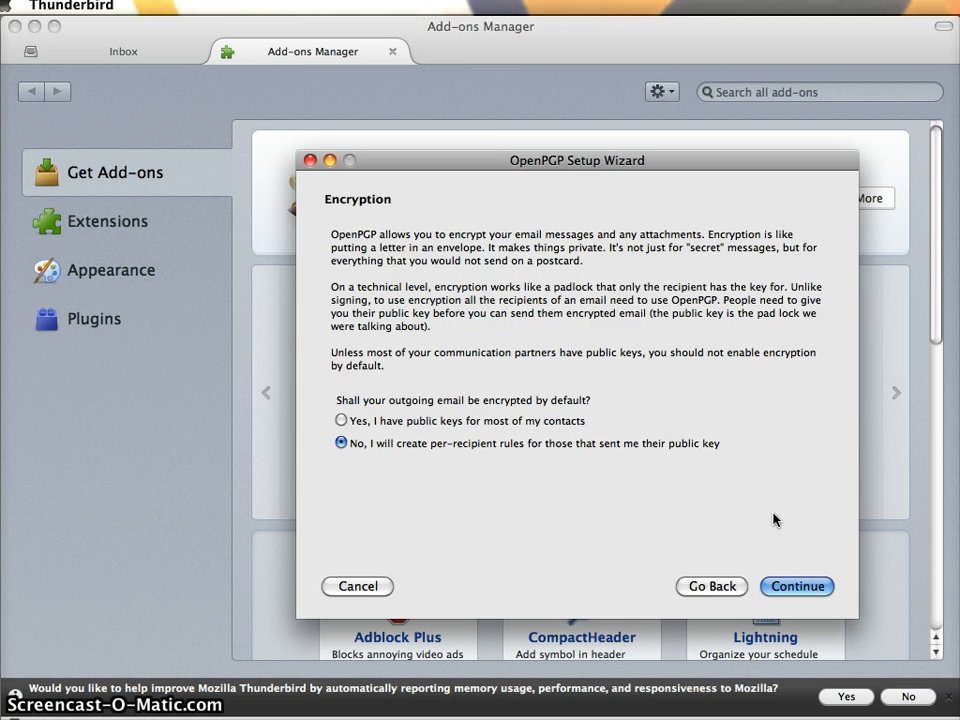
{"action": "left_click", "coordinate": [799, 587]}
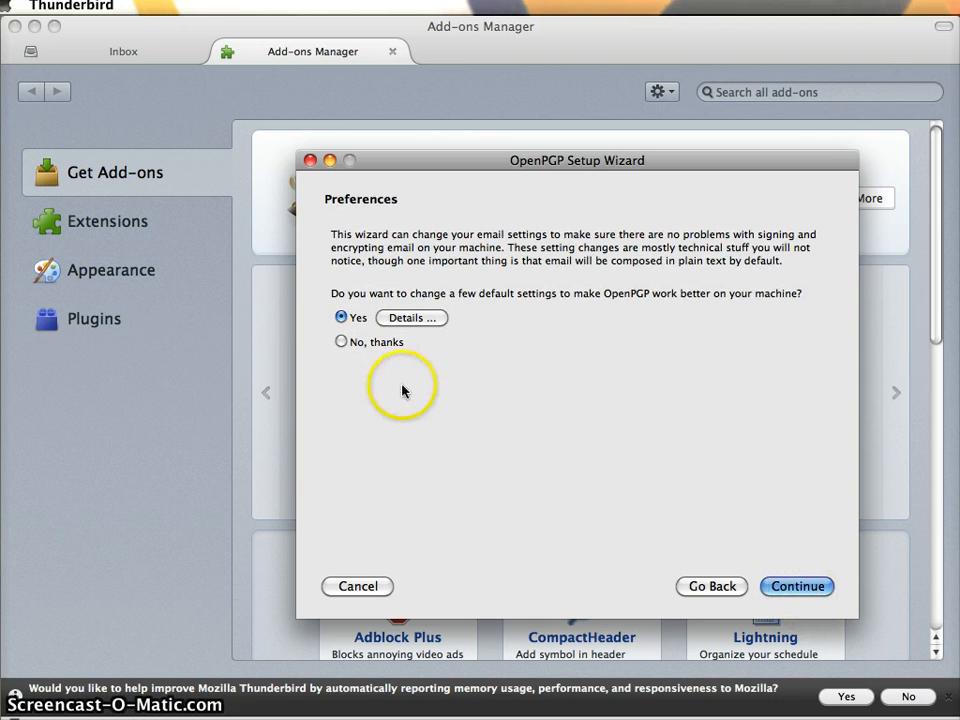
Exclude 'Do not compose HTML messages' and 'View message body as plain text' from the wizard's setting changes
{"action": "left_click", "coordinate": [413, 319]}
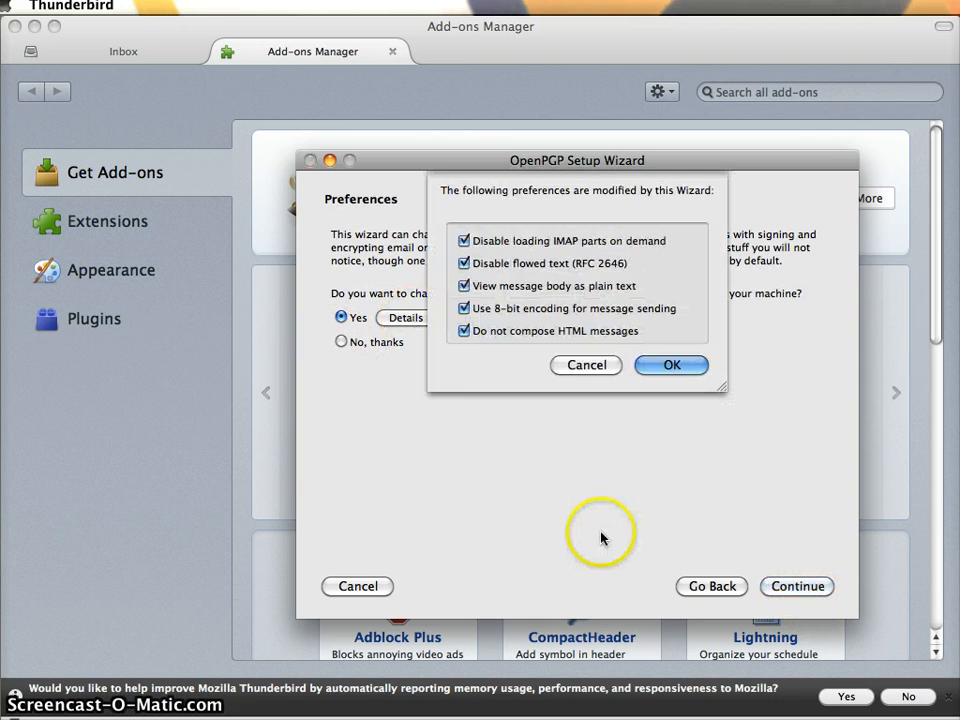
{"action": "left_click", "coordinate": [464, 334]}
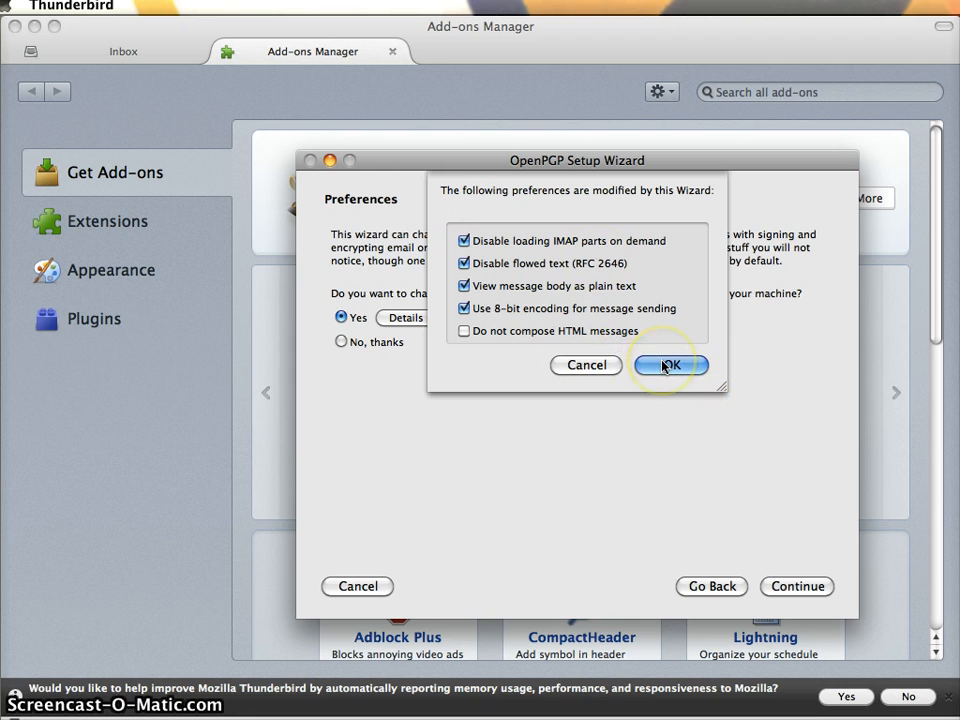
{"action": "left_click", "coordinate": [463, 287]}
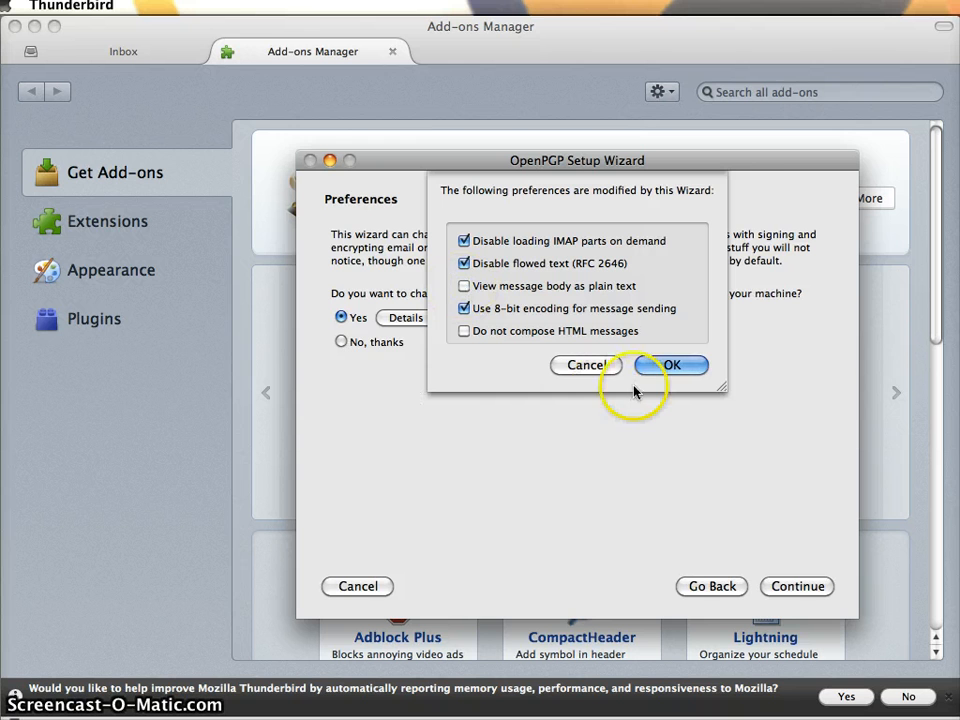
{"action": "left_click", "coordinate": [666, 368]}
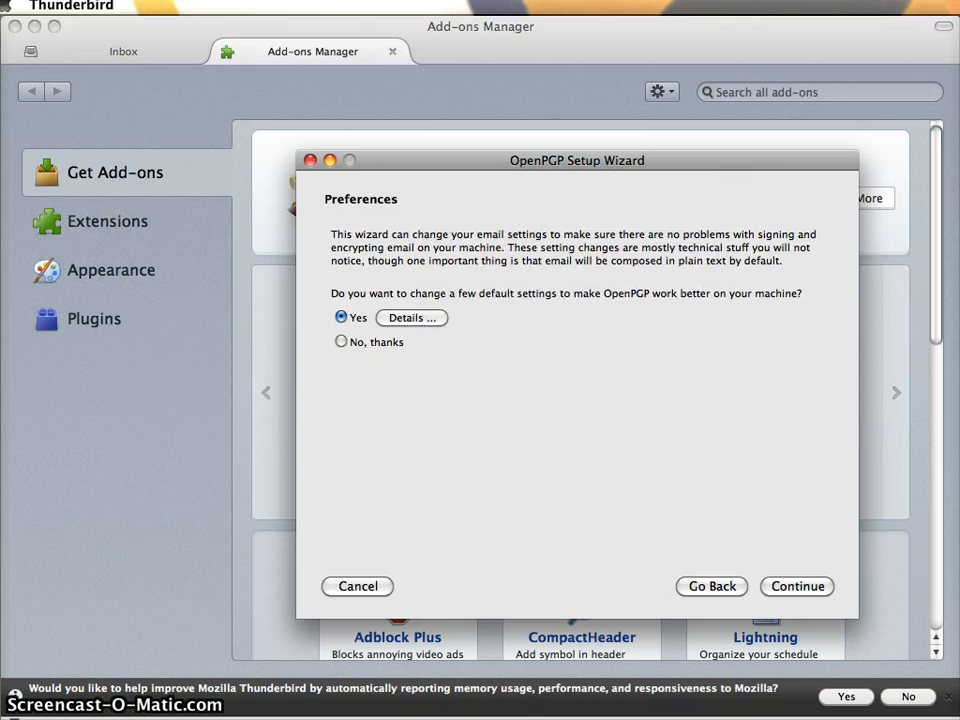
{"action": "left_click", "coordinate": [795, 587]}
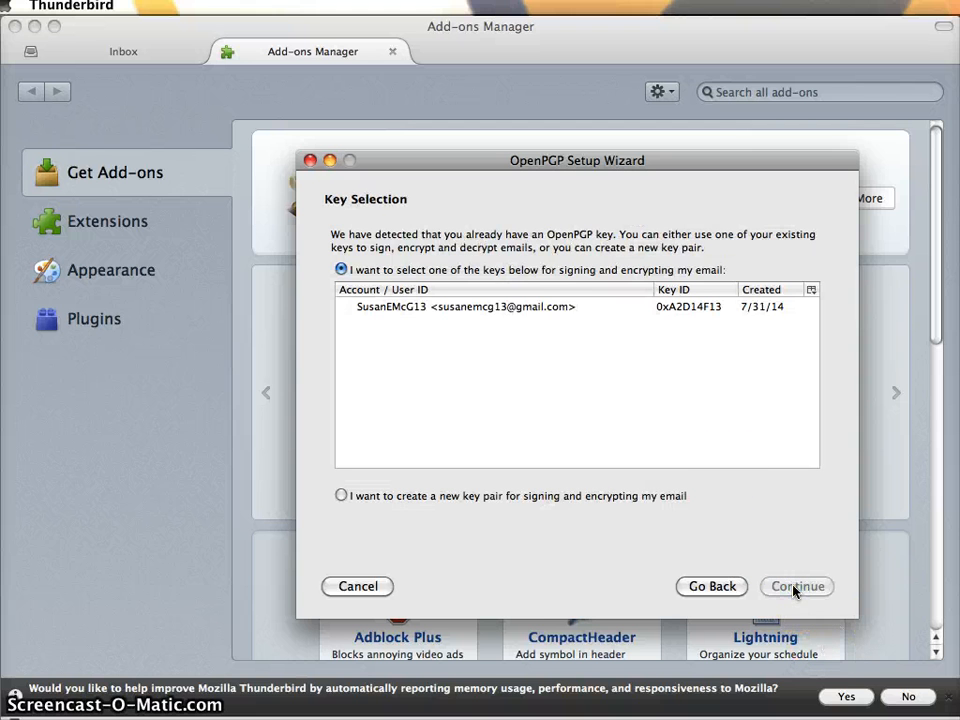
Select the existing OpenPGP key and finish the wizard through its Summary page
{"action": "left_click", "coordinate": [510, 306]}
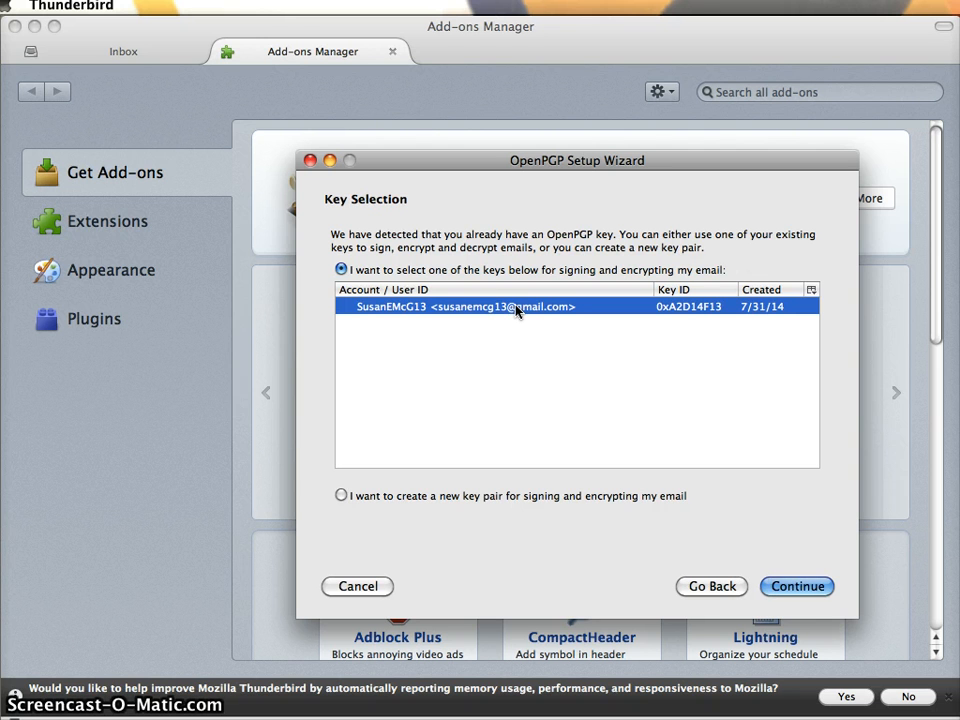
{"action": "left_click", "coordinate": [792, 585]}
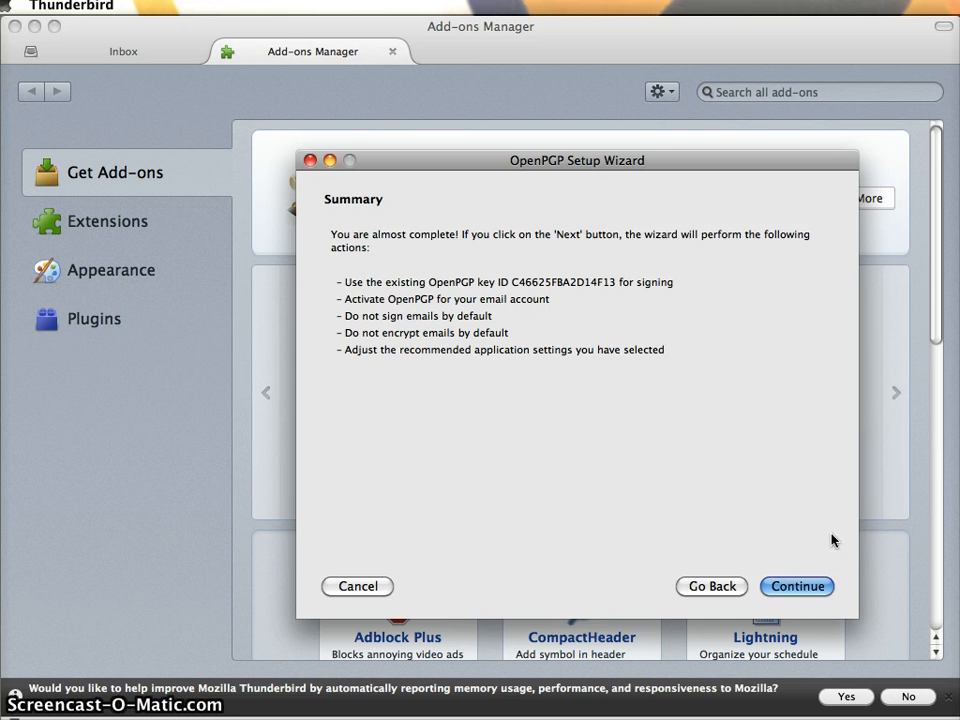
{"action": "left_click", "coordinate": [817, 591]}
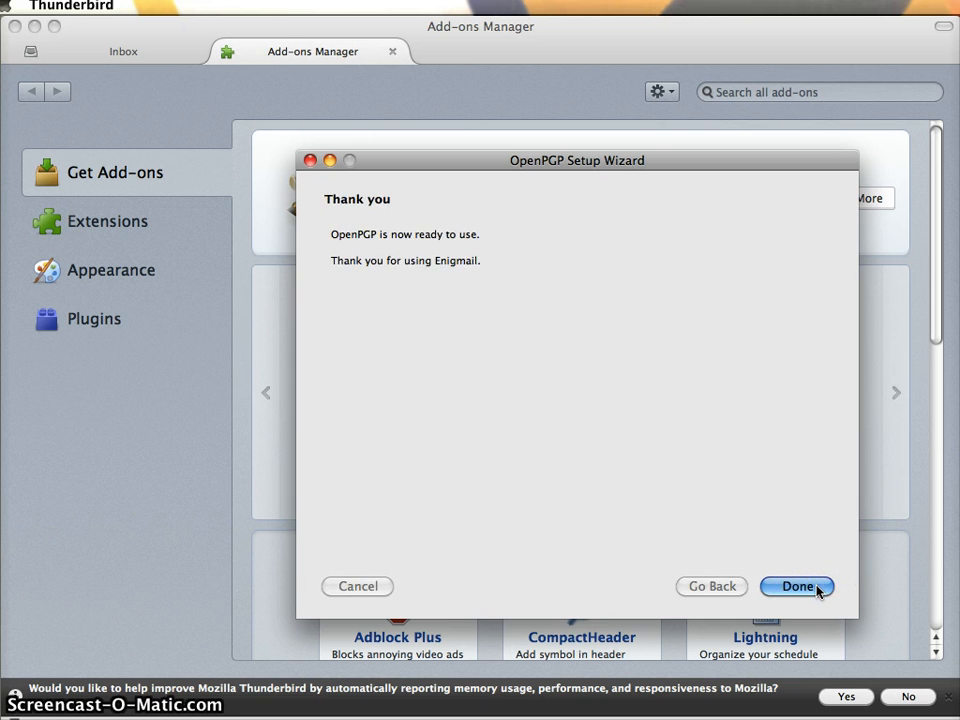
{"action": "left_click", "coordinate": [817, 588]}
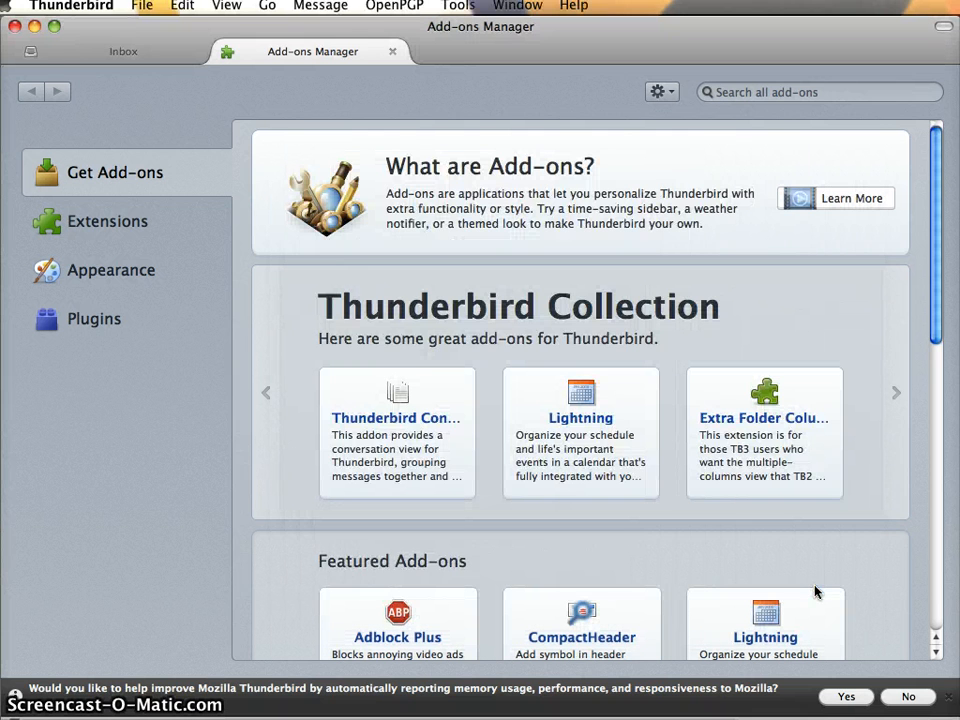
Close the Add-ons Manager tab and start a new message from the File menu
{"action": "left_click", "coordinate": [391, 53]}
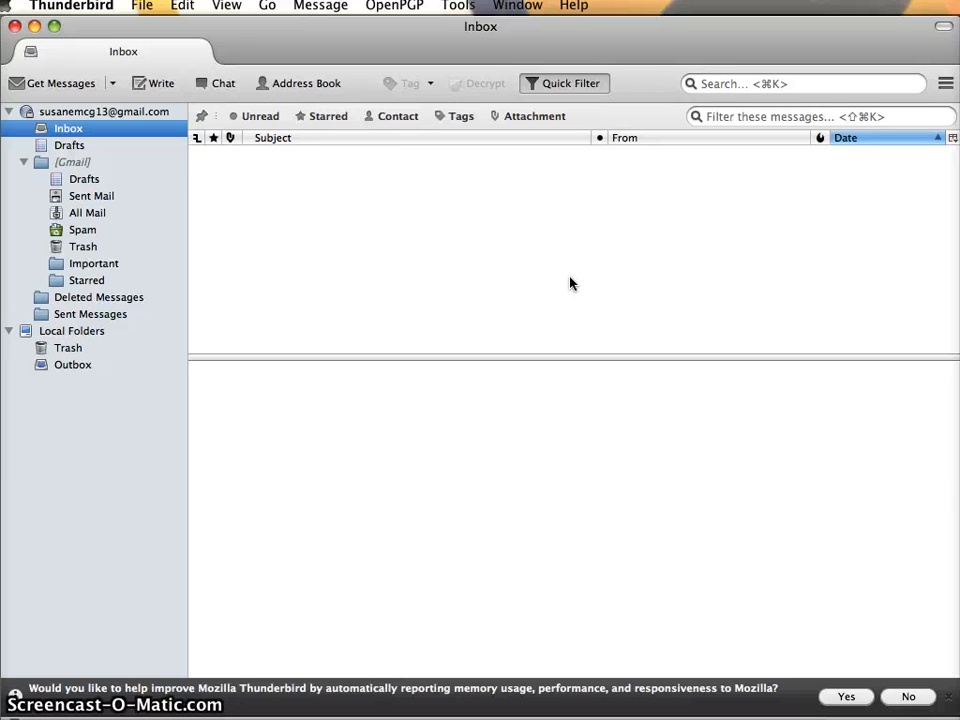
{"action": "left_click", "coordinate": [137, 7]}
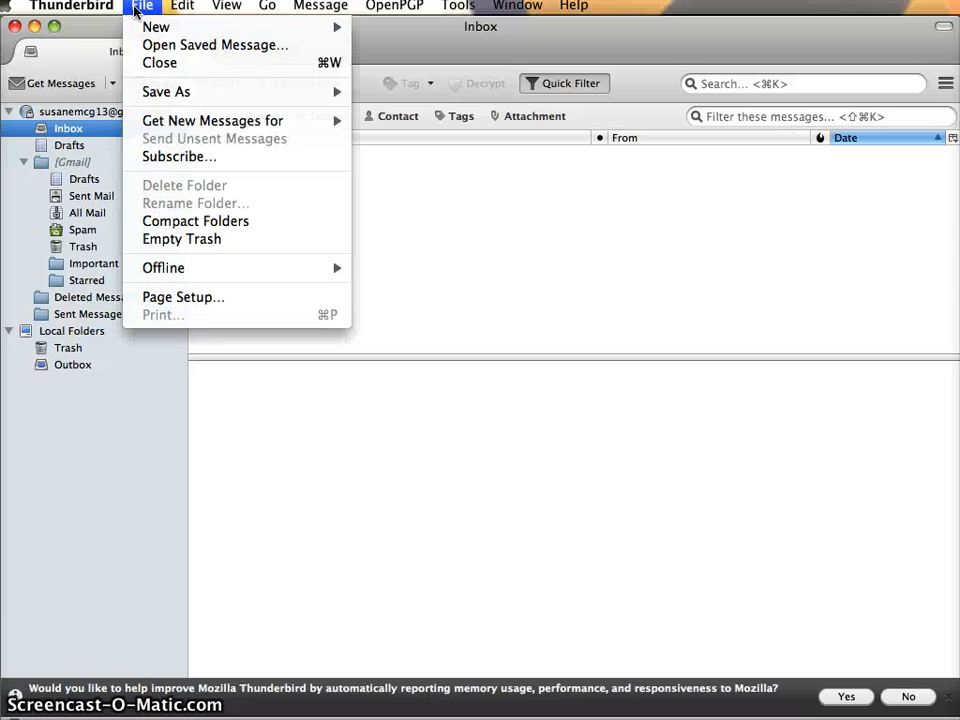
{"action": "left_click", "coordinate": [136, 11]}
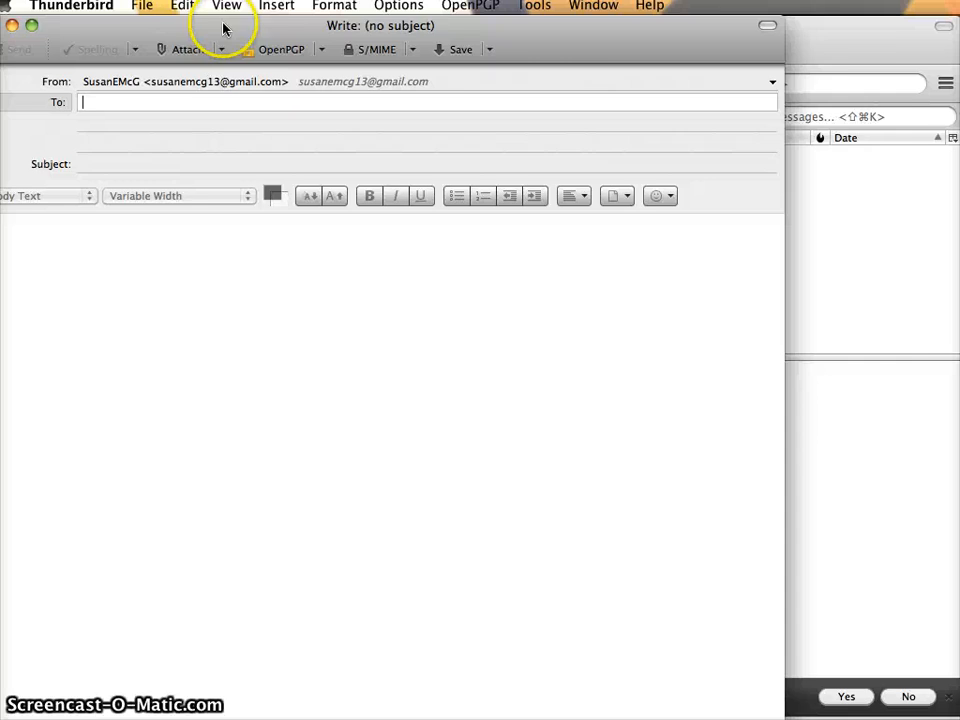
Position and enlarge the compose window, then address the message to your own Gmail address
{"action": "left_click_drag", "start_coordinate": [223, 28], "coordinate": [342, 36]}
{"action": "left_click_drag", "start_coordinate": [900, 718], "coordinate": [906, 647]}
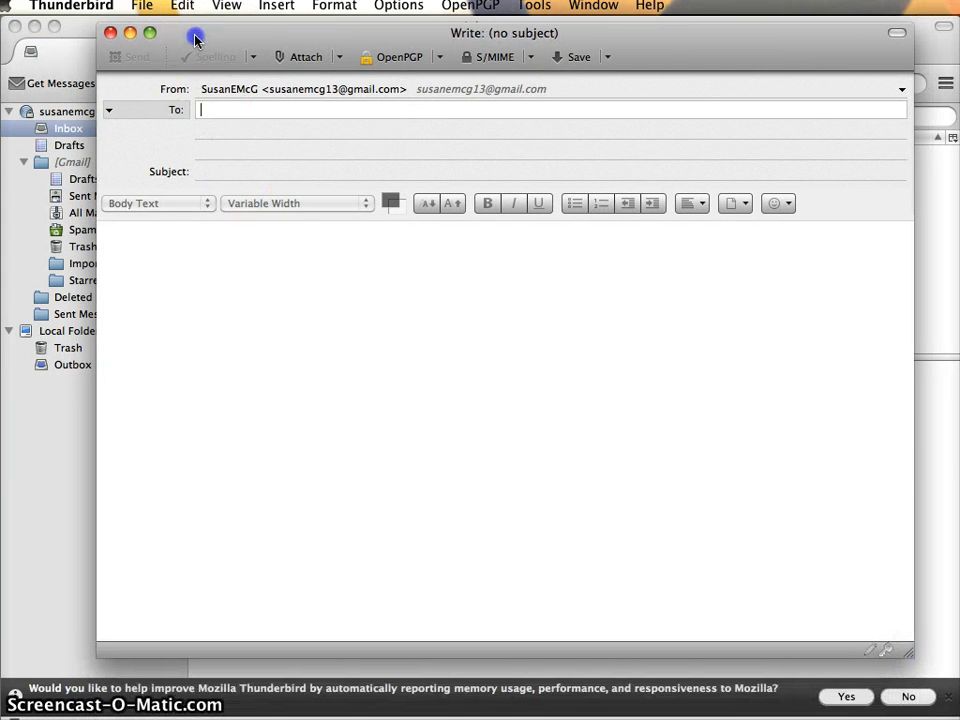
{"action": "left_click_drag", "start_coordinate": [195, 36], "coordinate": [195, 86]}
{"action": "left_click", "coordinate": [285, 196]}
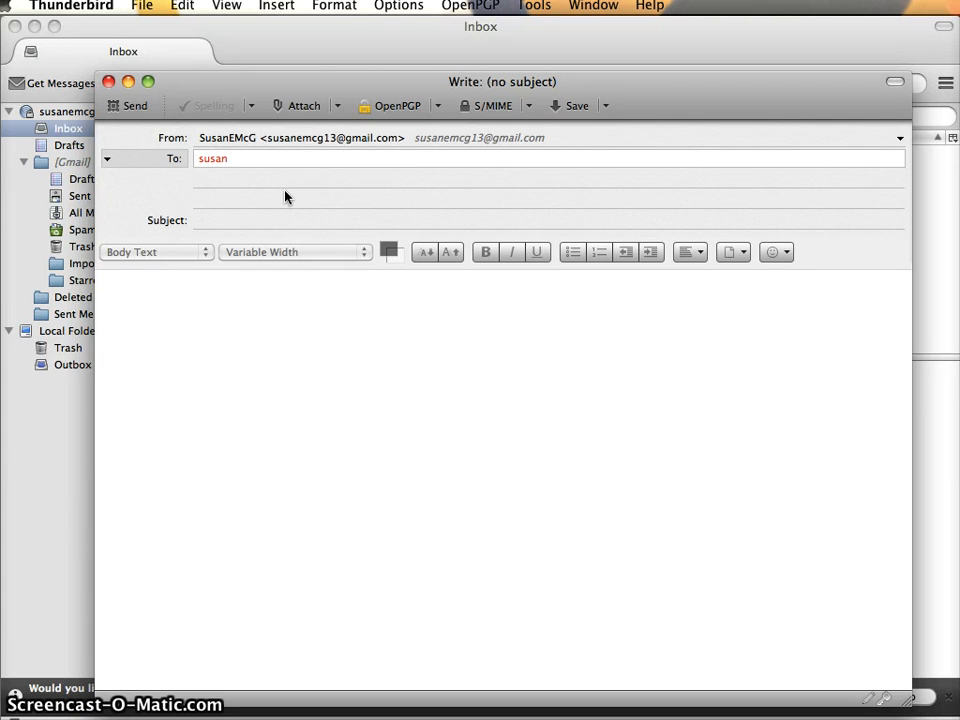
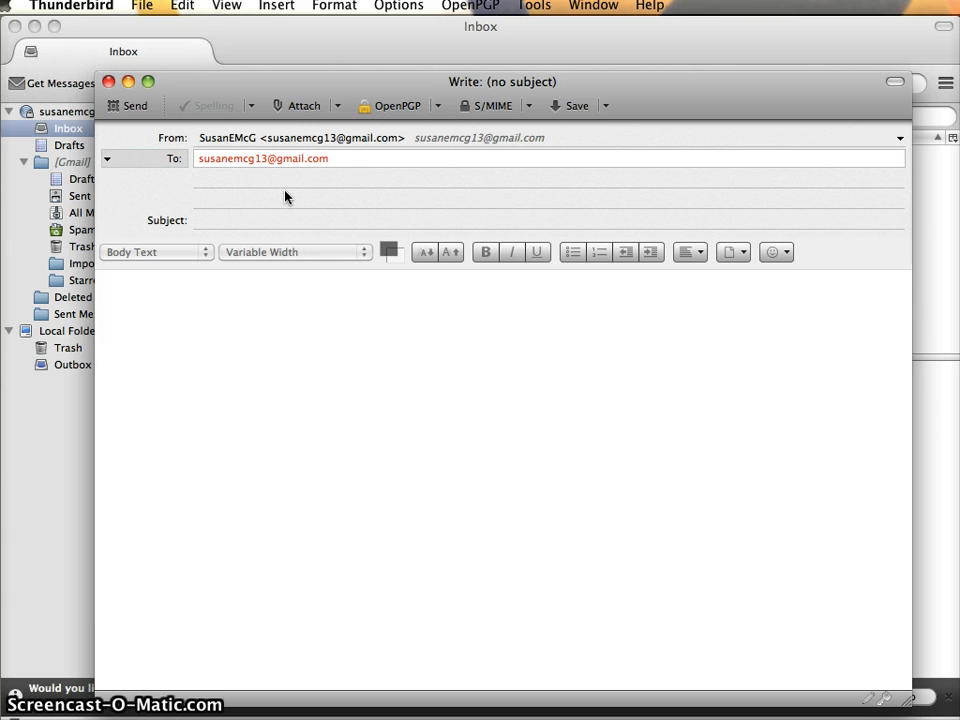
Enter the subject 'Let's do this one with a signature.' and show the OpenPGP options
{"action": "left_click", "coordinate": [330, 214]}
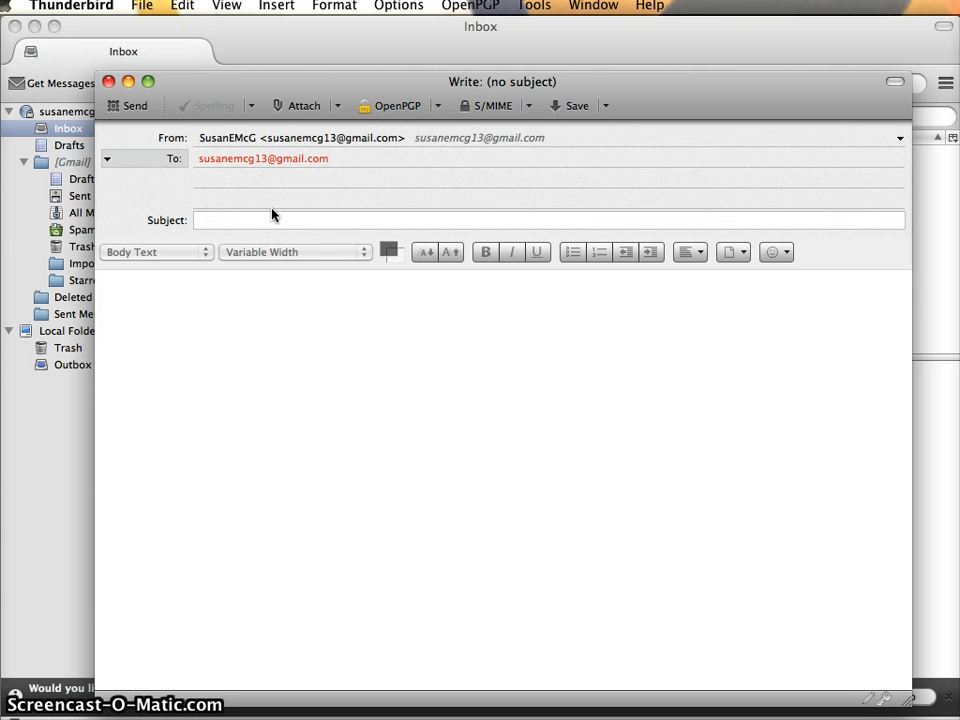
{"action": "type", "text": "Let's do th"}
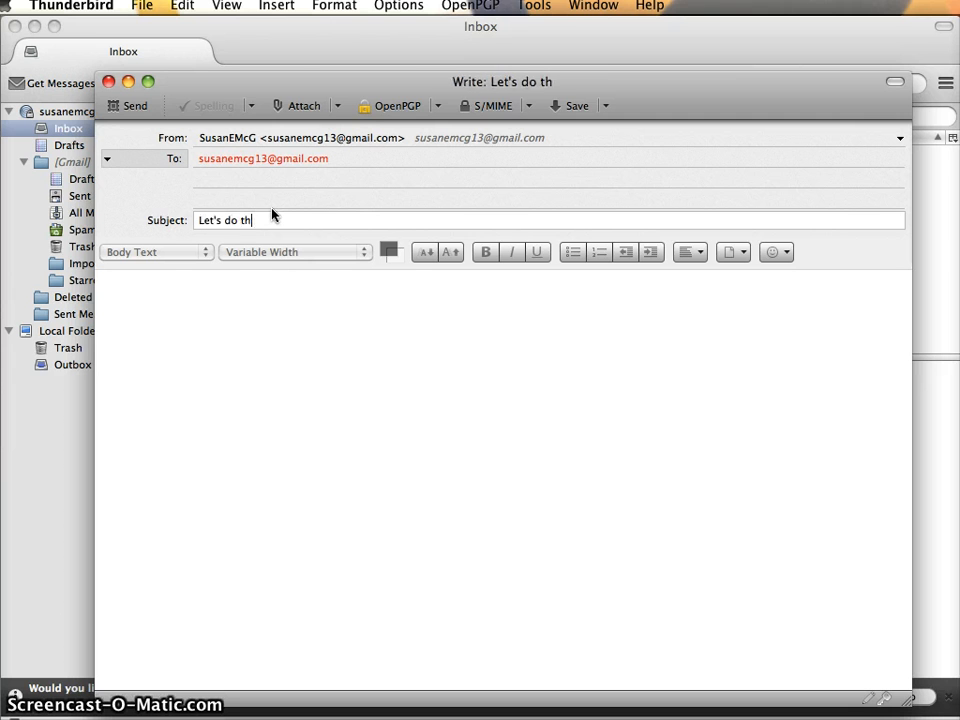
{"action": "type", "text": "is one with a si"}
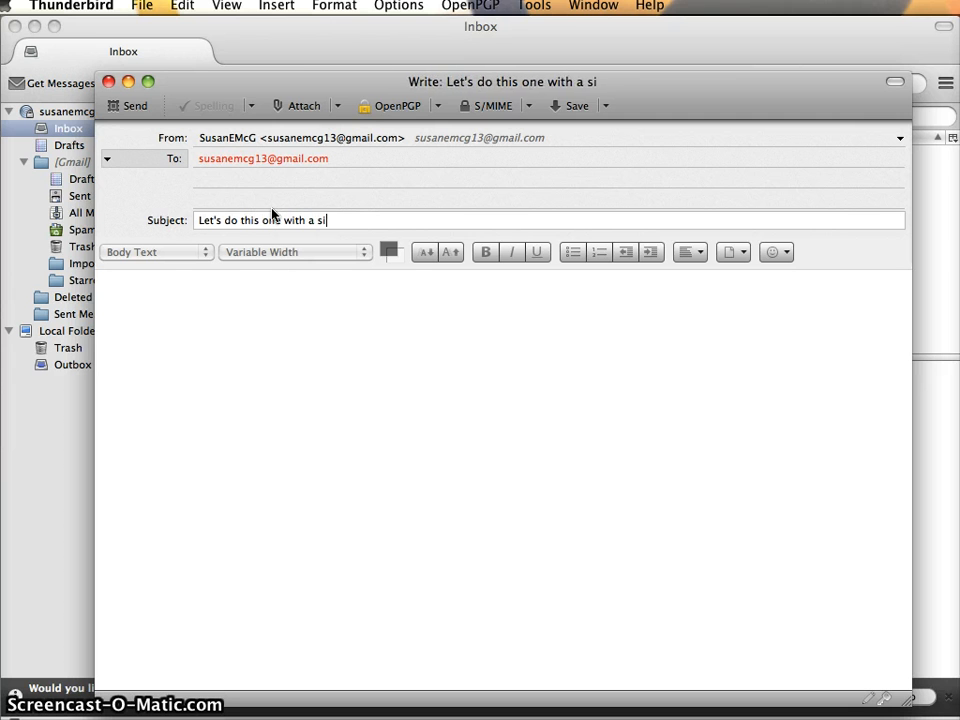
{"action": "type", "text": "gnature."}
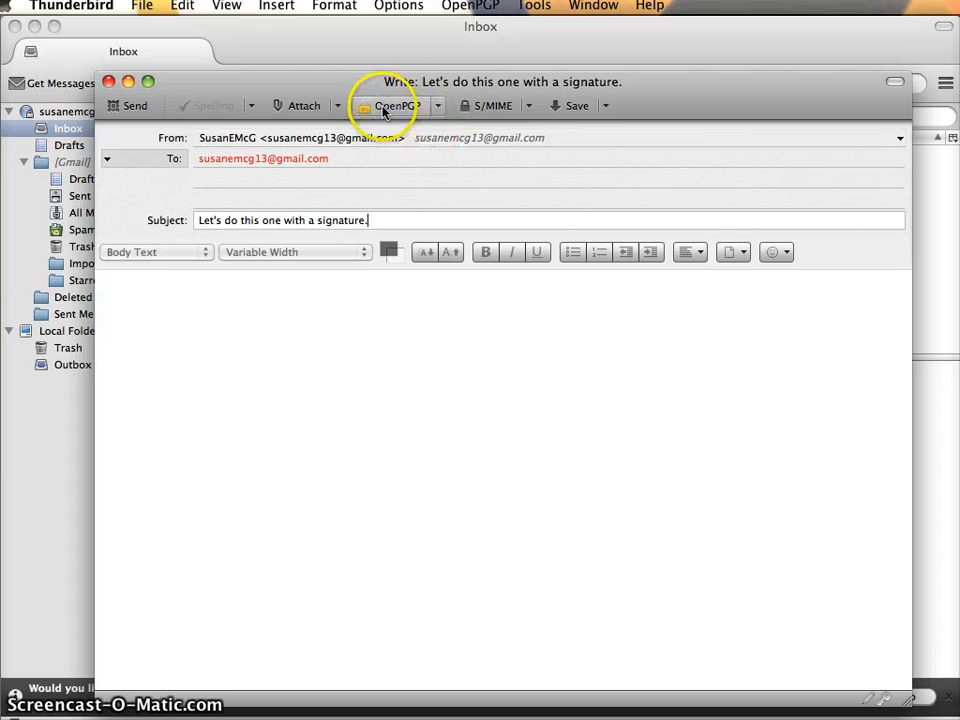
{"action": "left_click", "coordinate": [438, 106]}
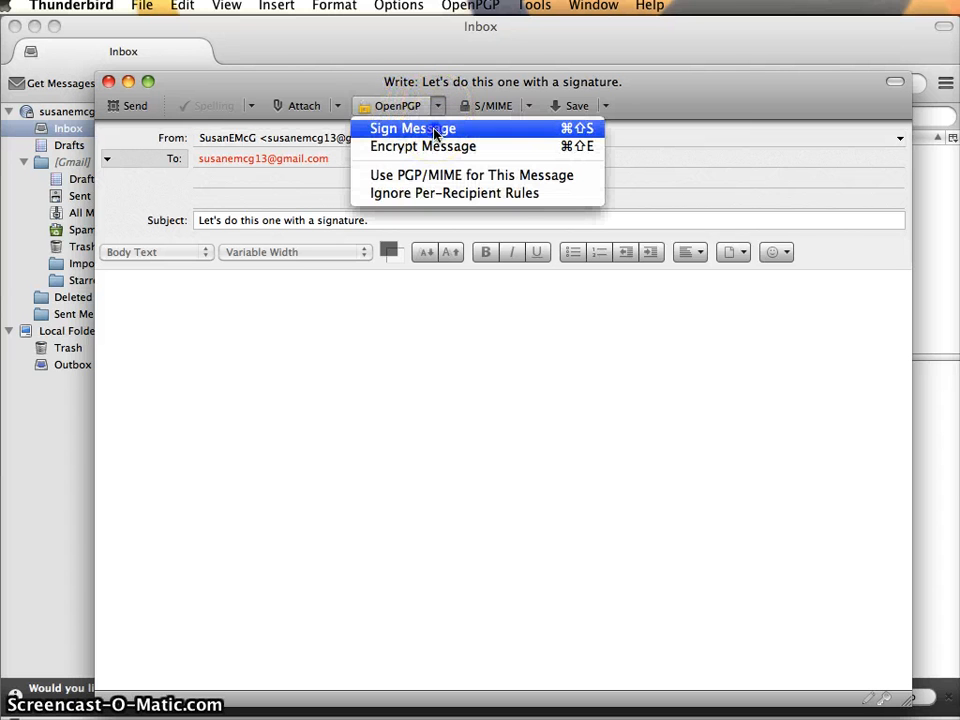
Turn on signing, write 'This is signed but not encrypted.' in the body, and send it
{"action": "left_click", "coordinate": [434, 129]}
{"action": "left_click", "coordinate": [240, 354]}
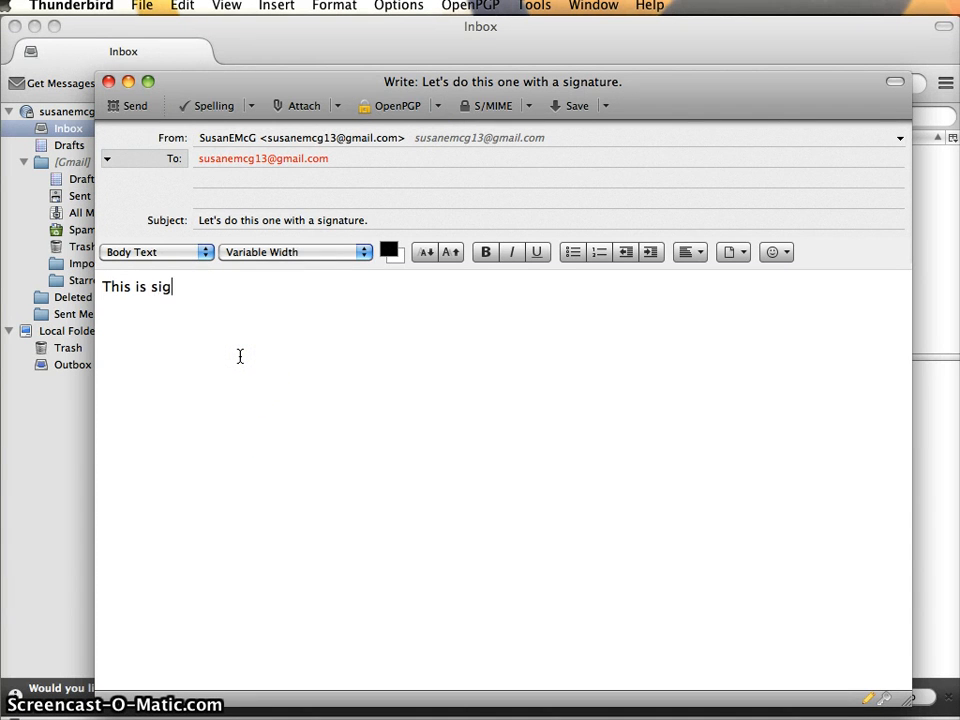
{"action": "type", "text": "This is signed but not en"}
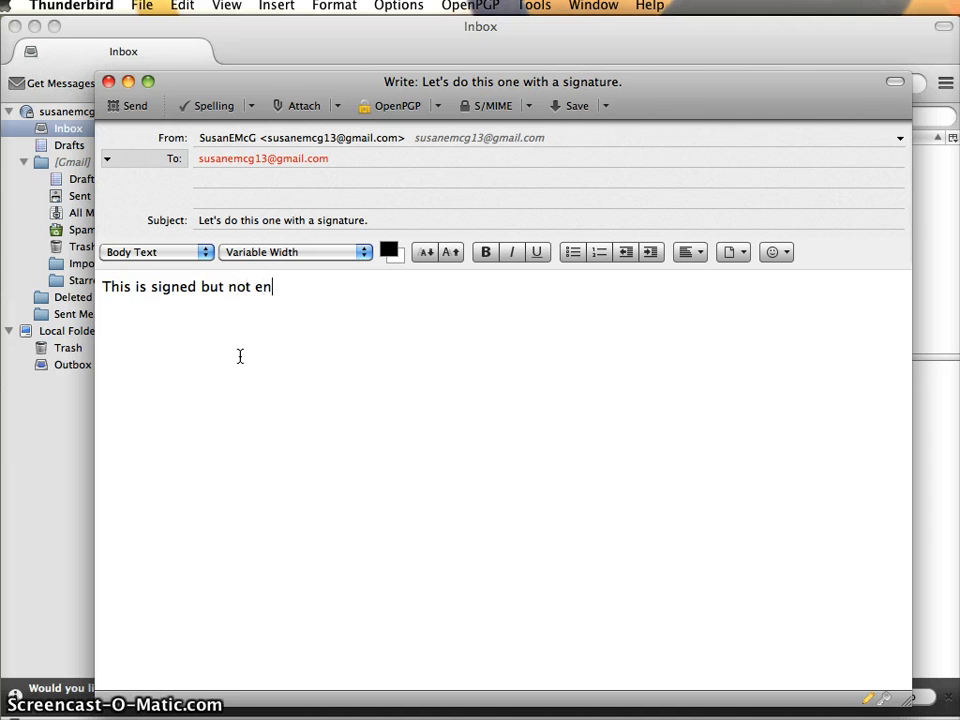
{"action": "type", "text": "crypted."}
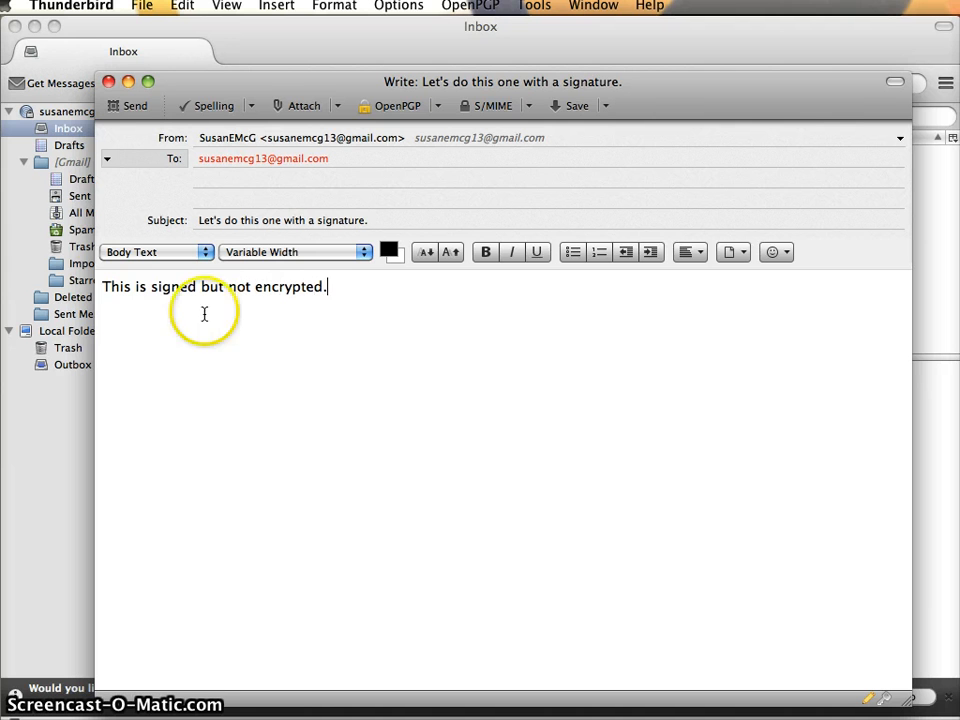
{"action": "left_click", "coordinate": [125, 107]}
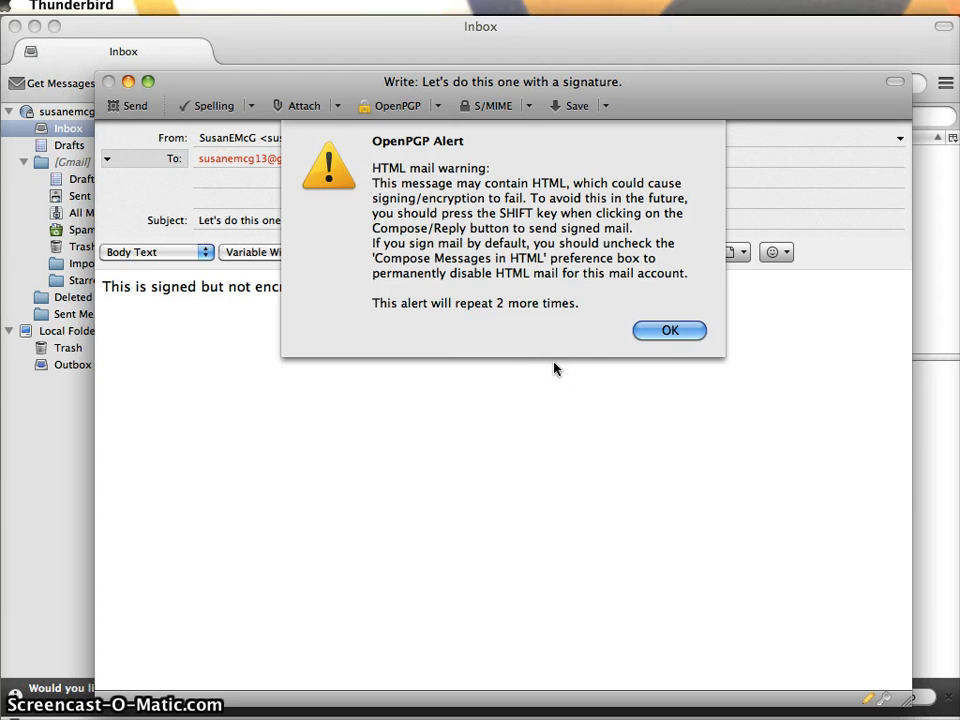
Dismiss the HTML mail warning and enter the OpenPGP passphrase so the signed message sends
{"action": "left_click", "coordinate": [660, 332]}
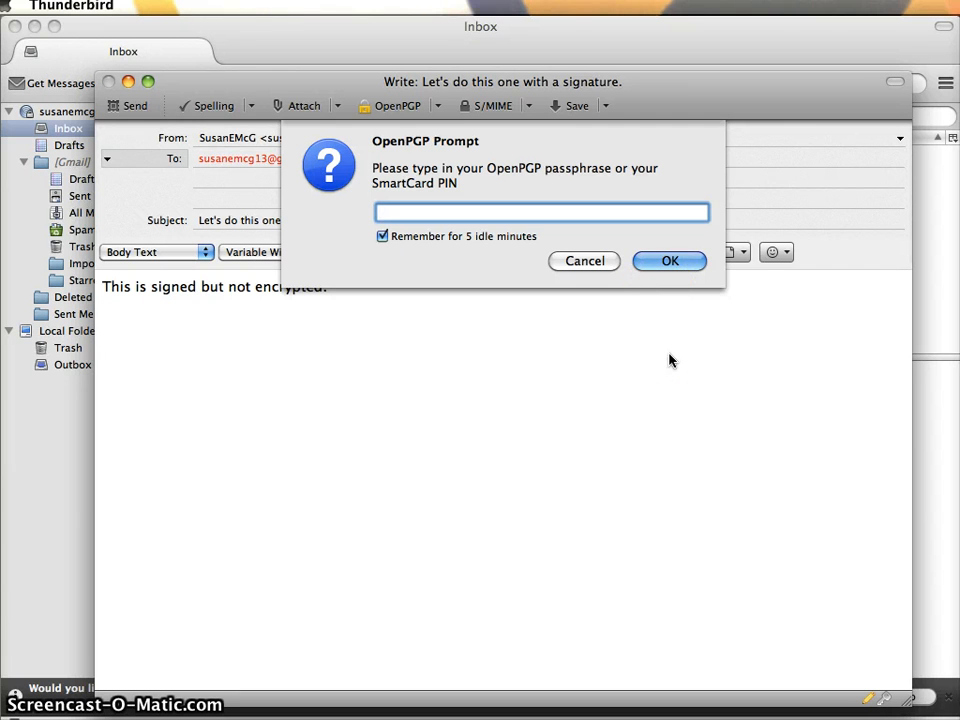
{"action": "type", "text": "*************"}
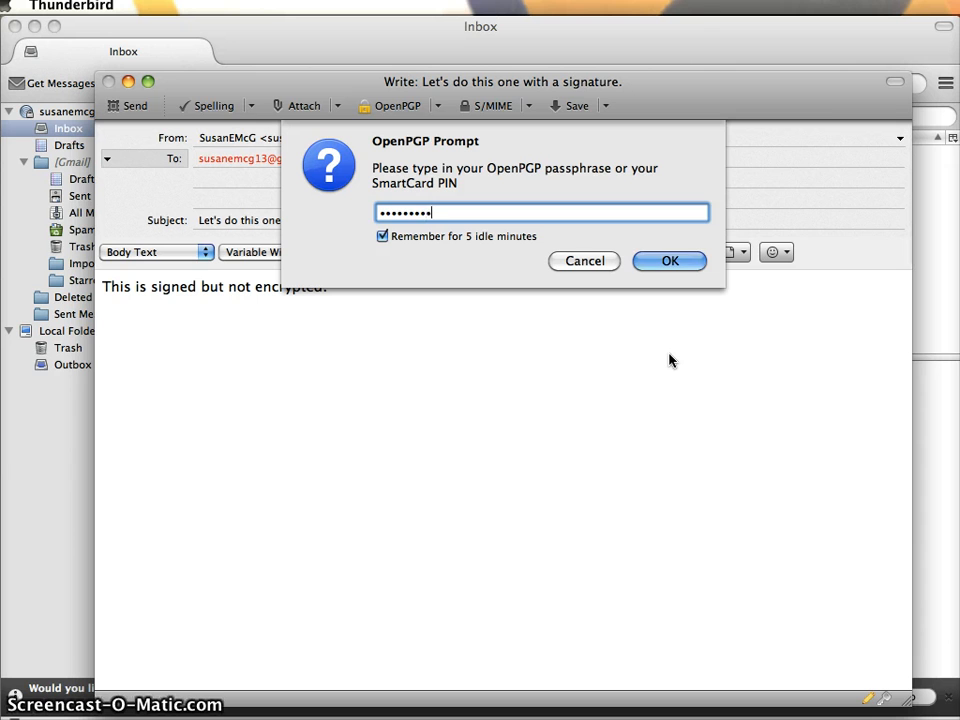
{"action": "key", "text": "BackSpace"}
{"action": "key", "text": "BackSpace"}
{"action": "key", "text": "BackSpace"}
{"action": "key", "text": "BackSpace"}
{"action": "key", "text": "BackSpace"}
{"action": "key", "text": "BackSpace"}
{"action": "key", "text": "BackSpace"}
{"action": "key", "text": "BackSpace"}
{"action": "key", "text": "BackSpace"}
{"action": "key", "text": "BackSpace"}
{"action": "key", "text": "BackSpace"}
{"action": "key", "text": "BackSpace"}
{"action": "key", "text": "BackSpace"}
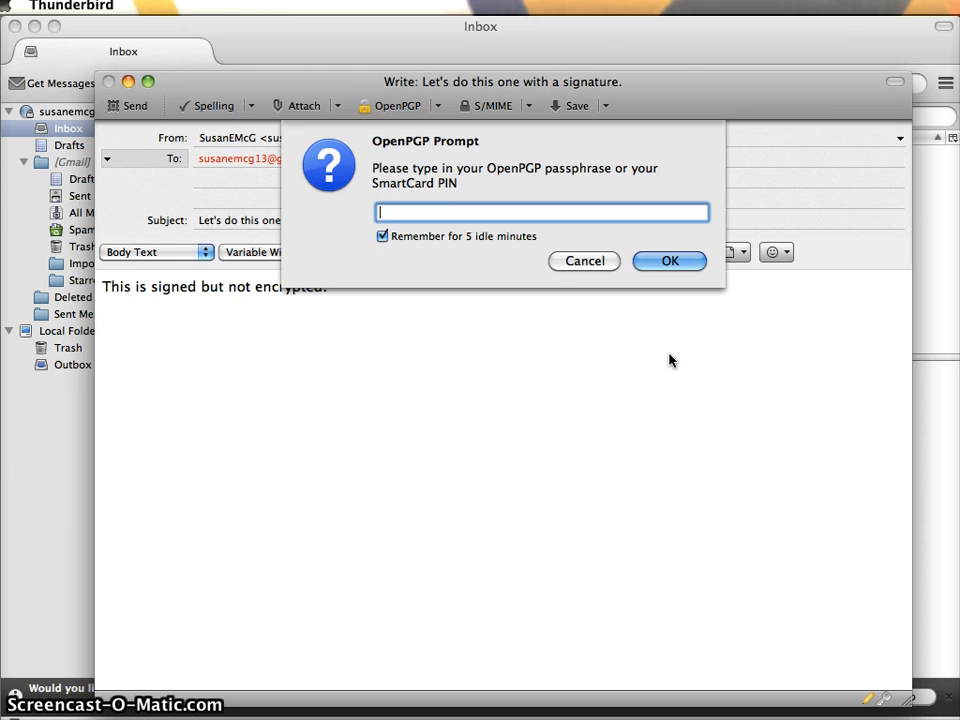
{"action": "type", "text": "**************"}
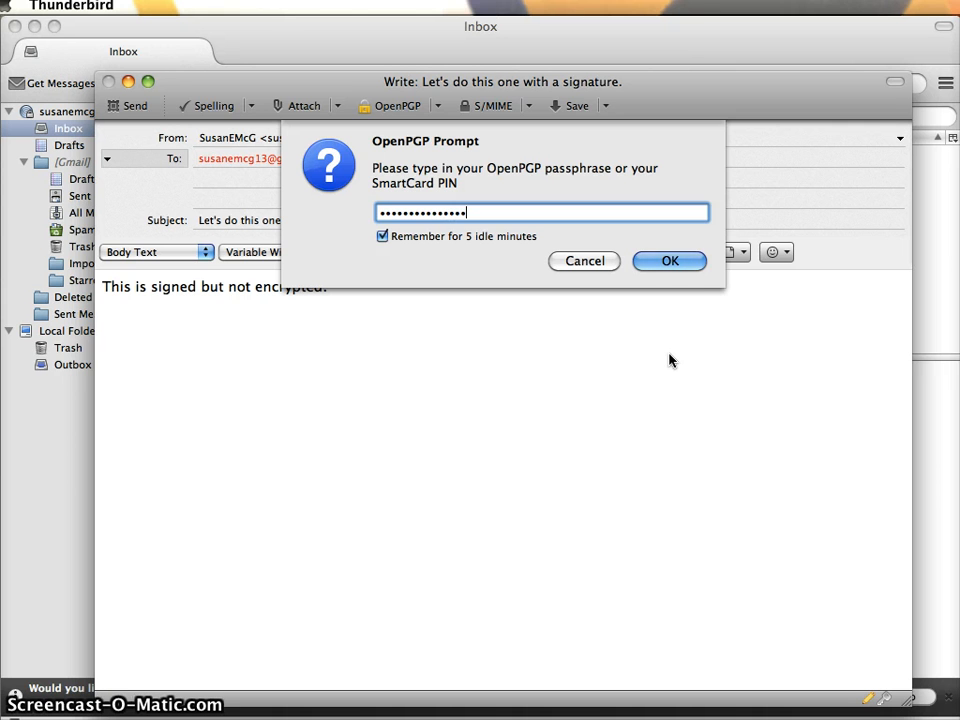
{"action": "left_click", "coordinate": [670, 261]}
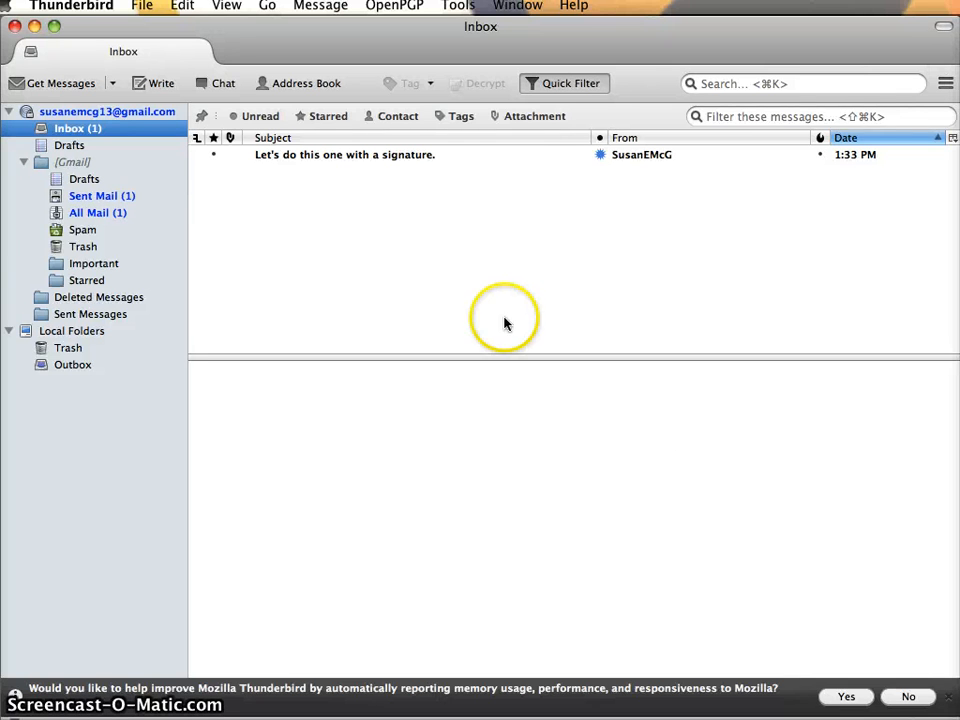
Open the received signed message and view its good-signature key ID and fingerprint details
{"action": "left_click", "coordinate": [352, 156]}
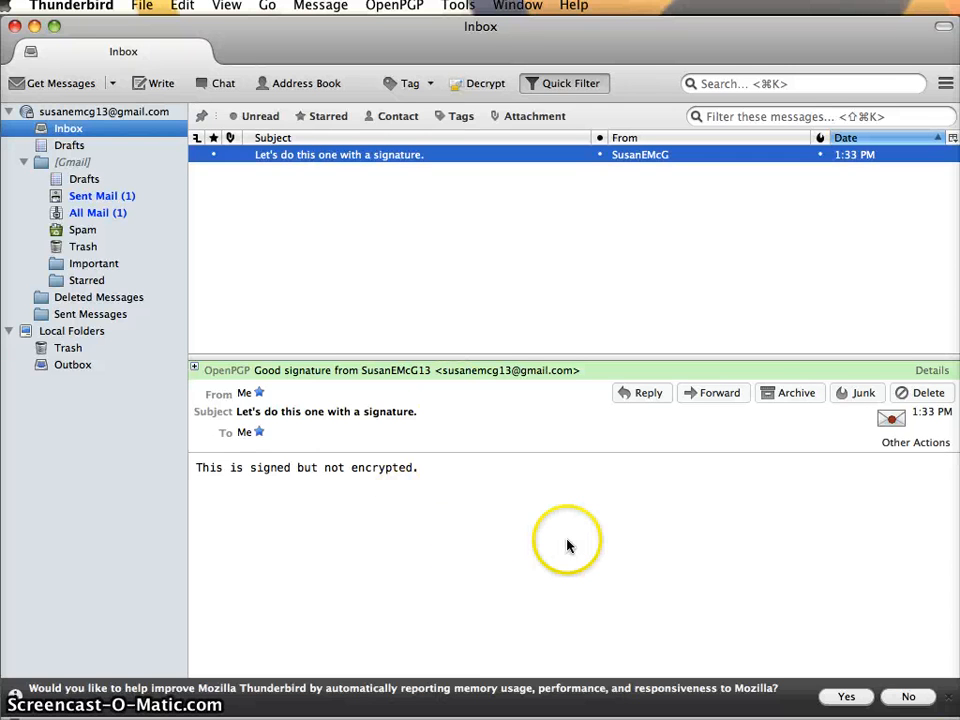
{"action": "left_click", "coordinate": [948, 700]}
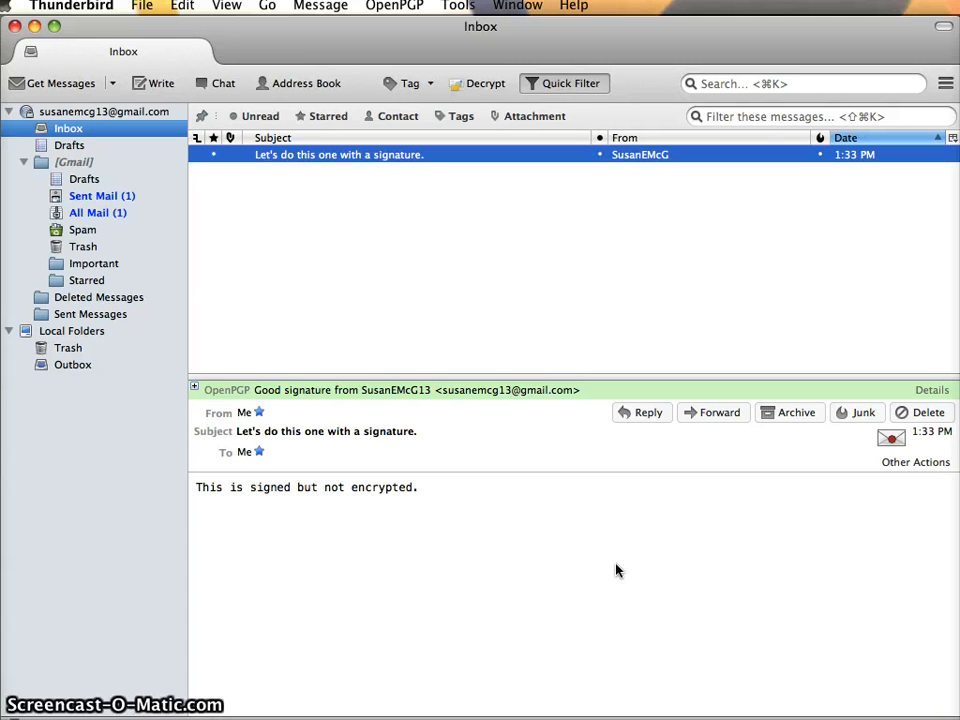
{"action": "left_click", "coordinate": [474, 506]}
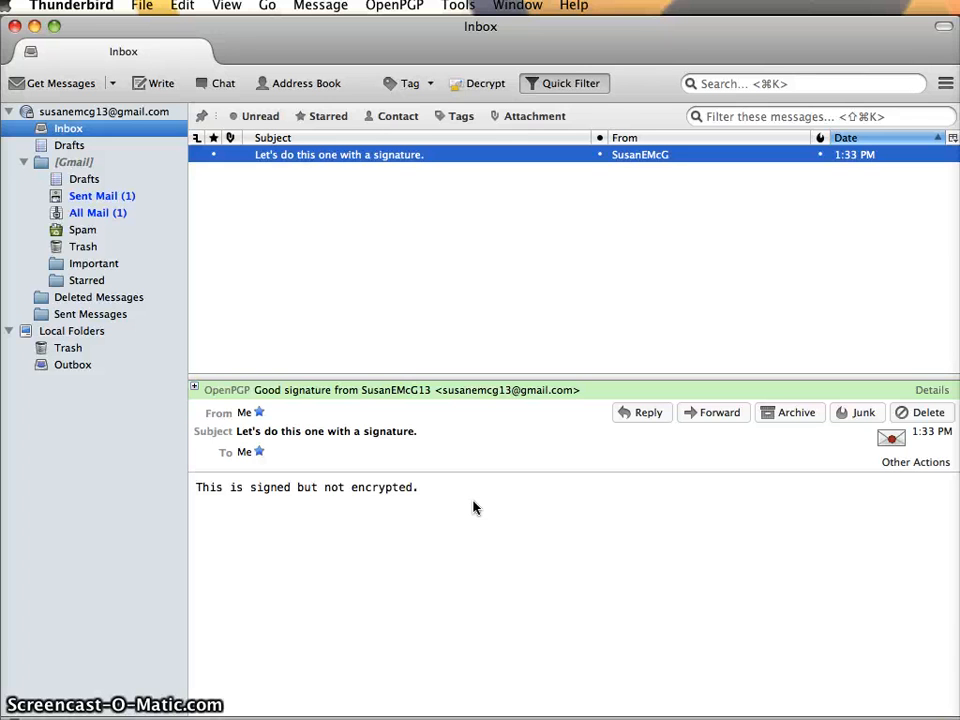
{"action": "left_click", "coordinate": [354, 279]}
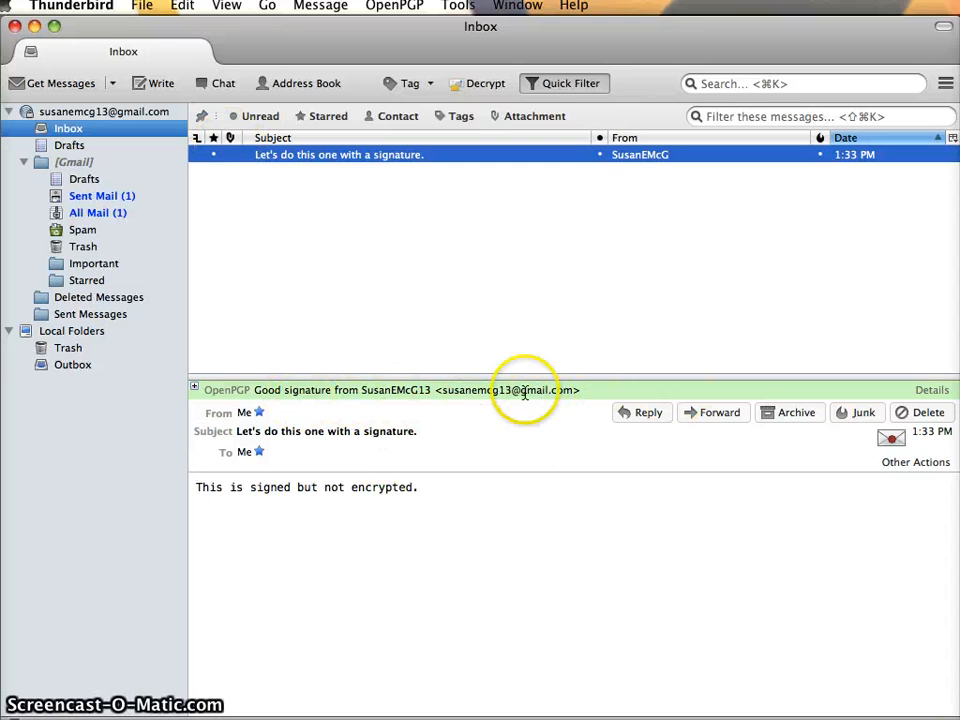
{"action": "left_click", "coordinate": [891, 440]}
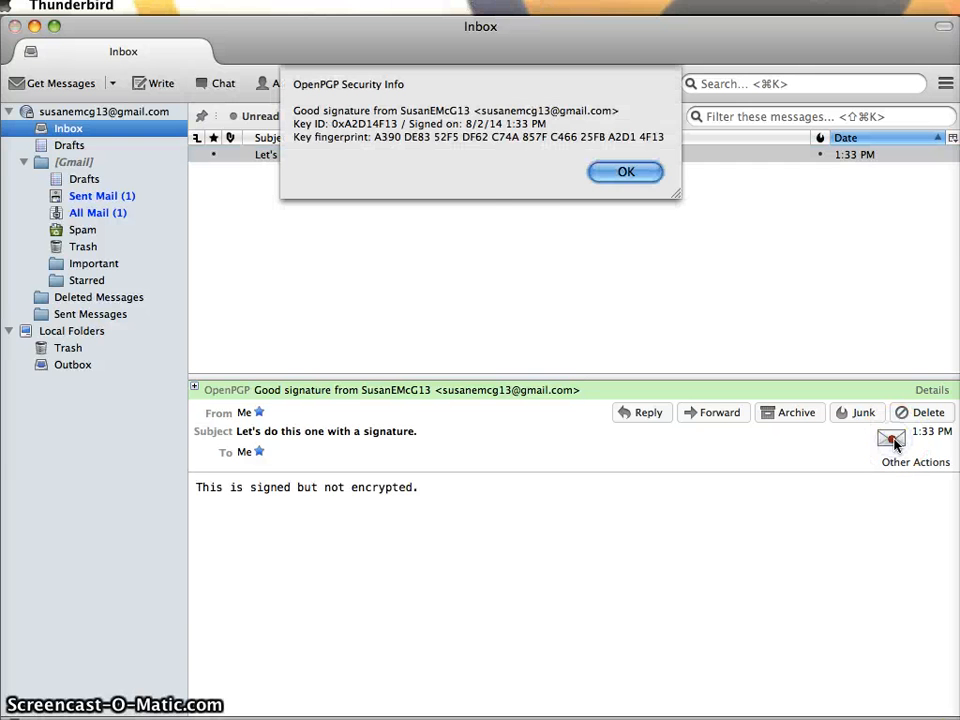
{"action": "left_click", "coordinate": [630, 186]}
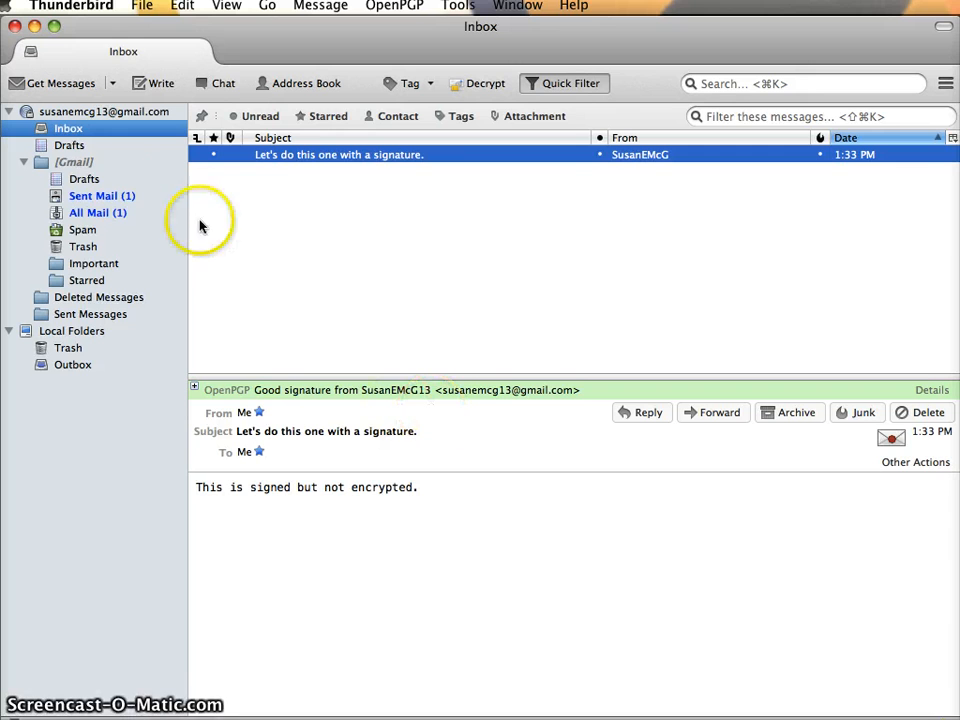
Start a new message to your own address with subject 'This one is encrypted and signed.'
{"action": "key", "text": "super+n"}
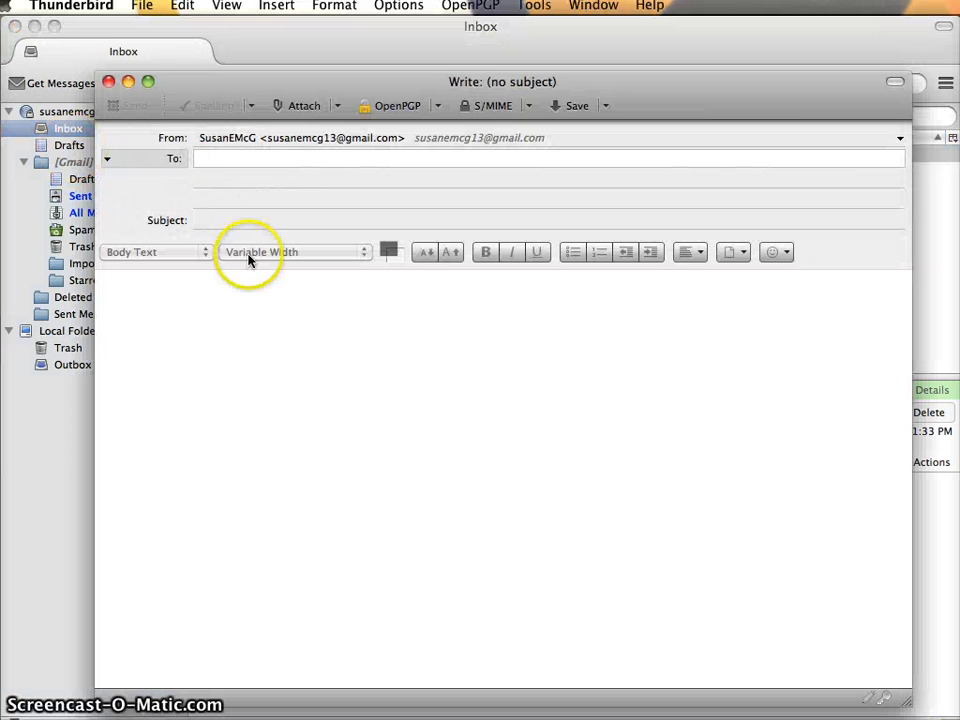
{"action": "key", "text": "Return"}
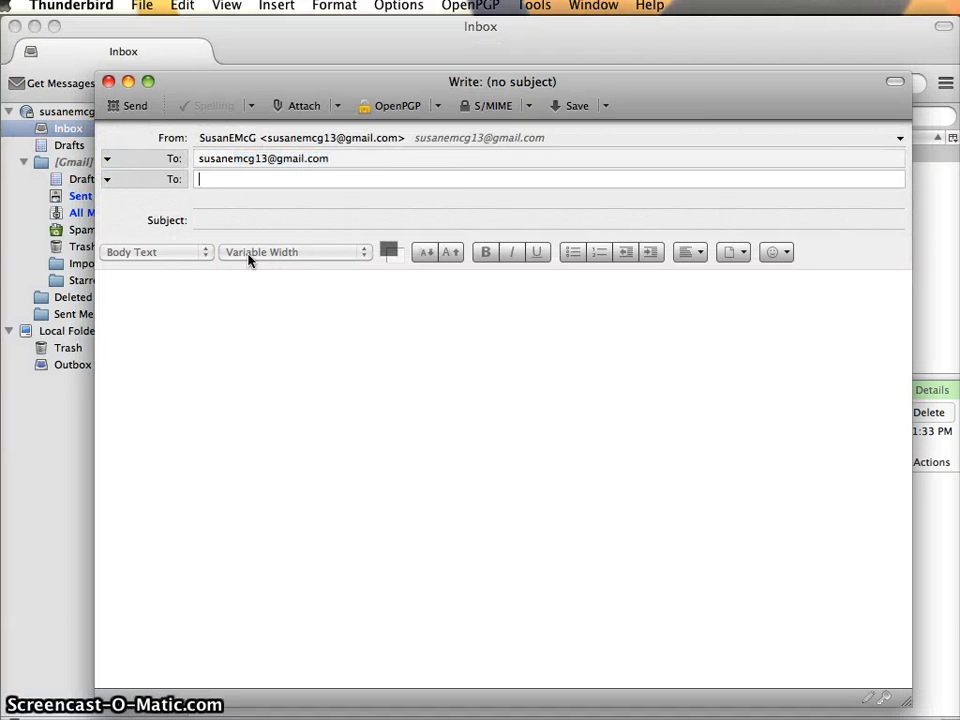
{"action": "key", "text": "Tab"}
{"action": "type", "text": "This one is envryp"}
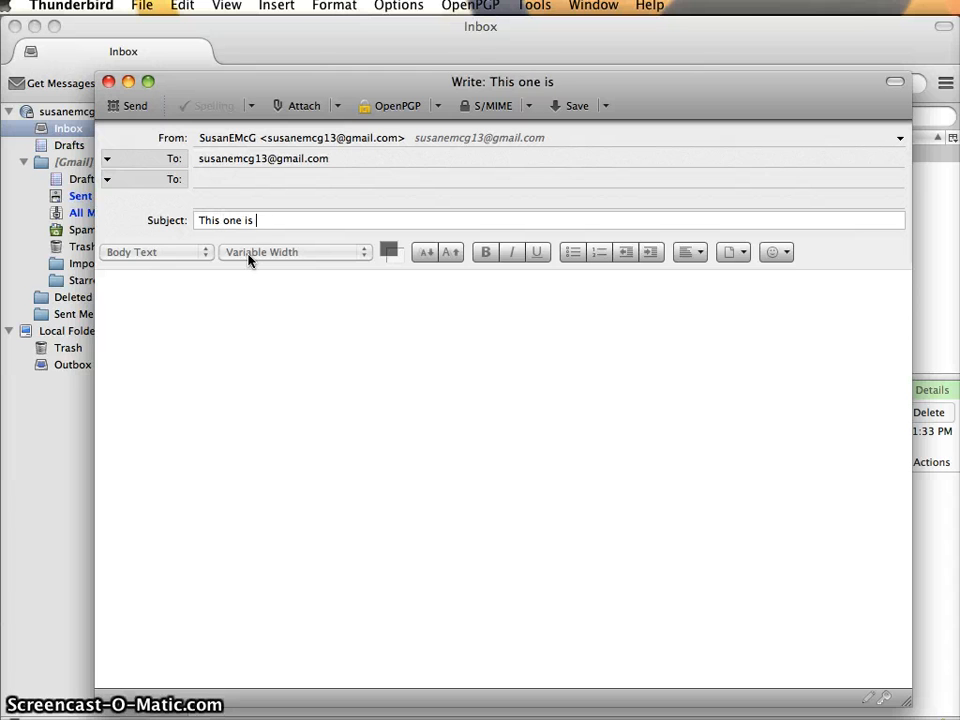
{"action": "key", "text": "BackSpace"}
{"action": "key", "text": "BackSpace"}
{"action": "key", "text": "BackSpace"}
{"action": "key", "text": "BackSpace"}
{"action": "type", "text": "c"}
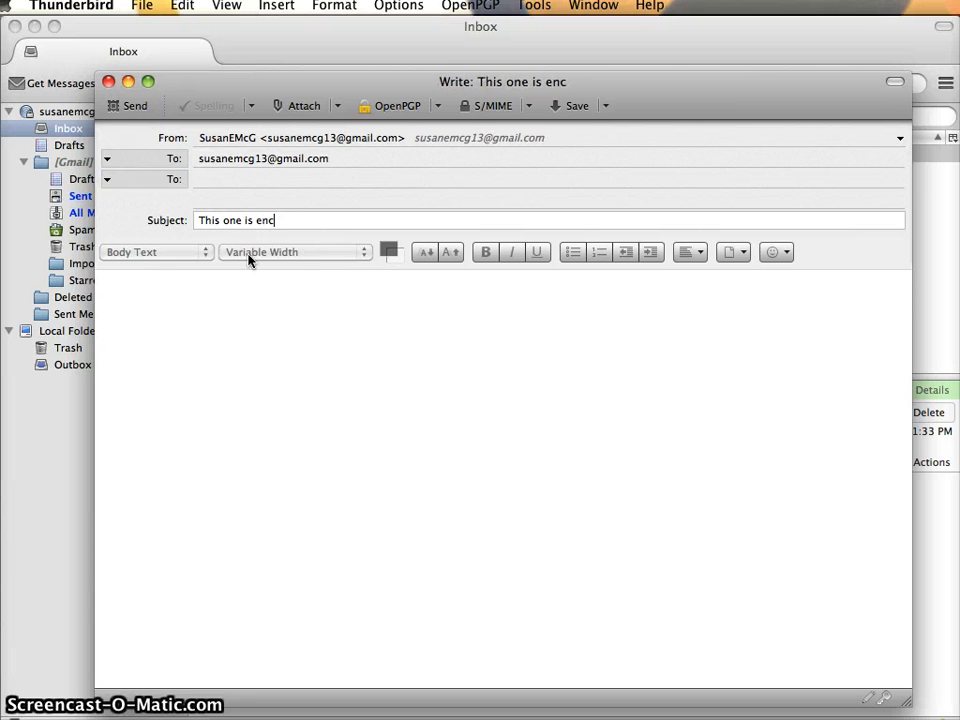
{"action": "type", "text": "rypted and signed."}
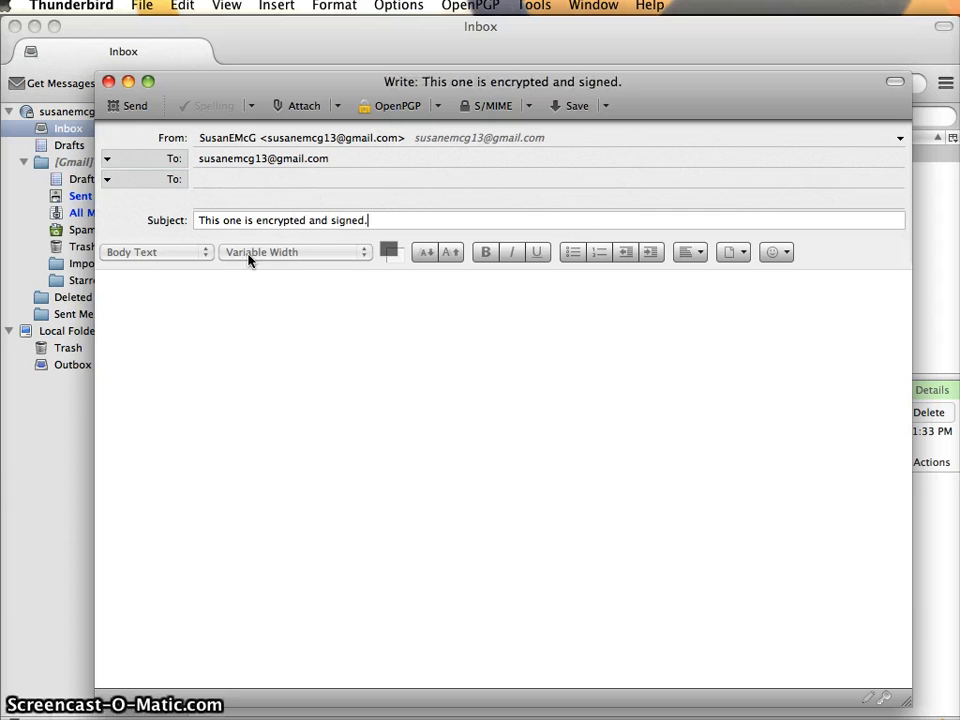
{"action": "key", "text": "Tab"}
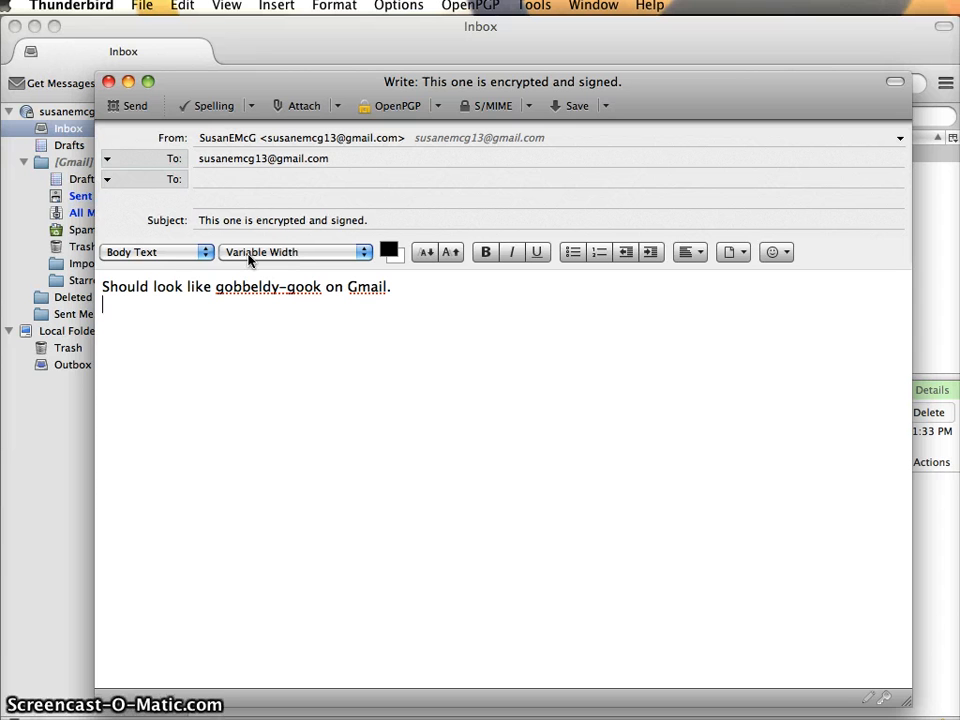
Enable both encryption and signing, send the message, and dismiss the HTML mail warning
{"action": "left_click", "coordinate": [100, 360]}
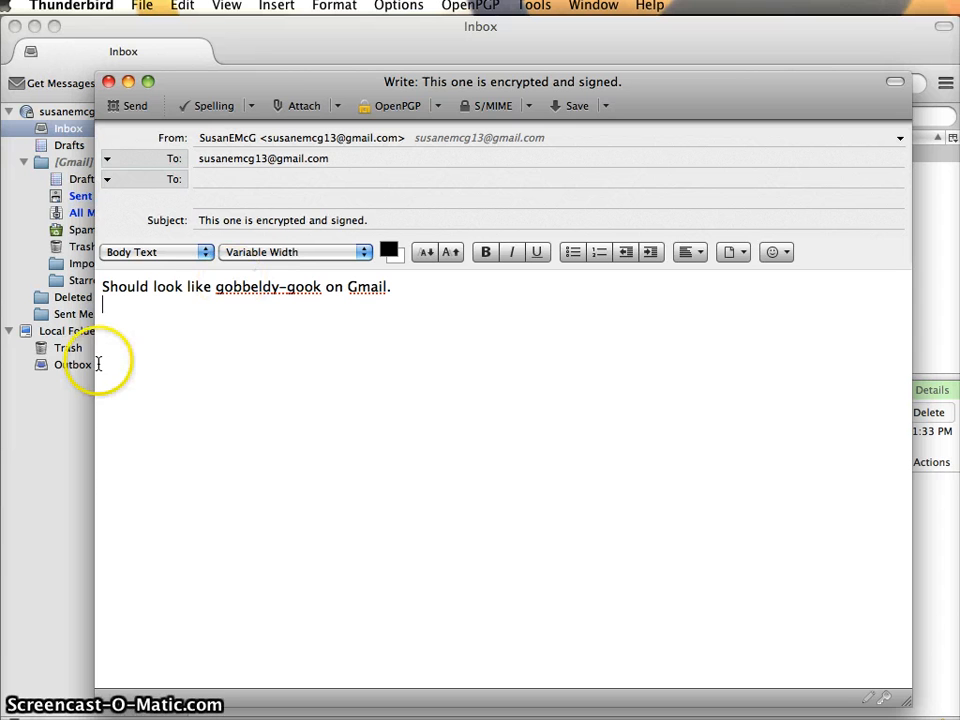
{"action": "left_click", "coordinate": [437, 107]}
{"action": "left_click", "coordinate": [435, 147]}
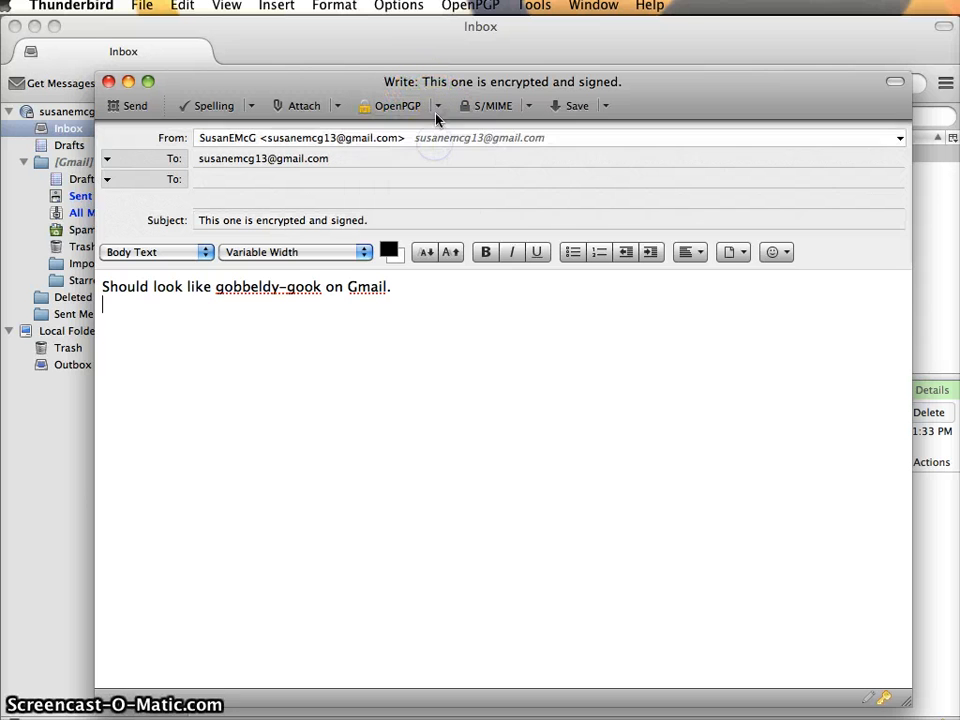
{"action": "left_click", "coordinate": [437, 107]}
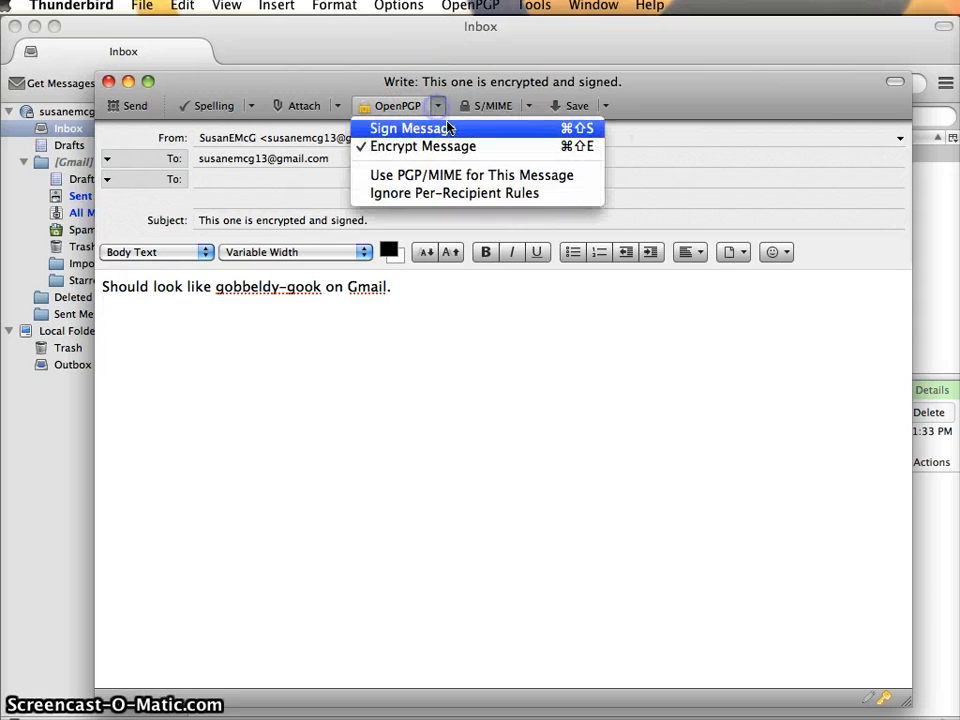
{"action": "left_click", "coordinate": [452, 347]}
{"action": "left_click", "coordinate": [437, 107]}
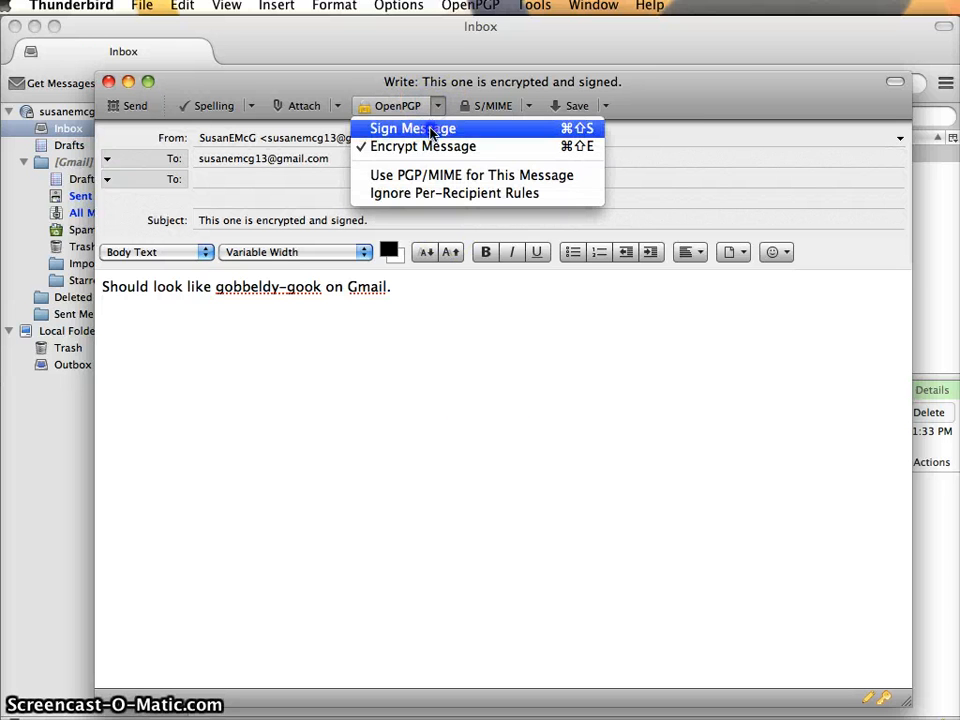
{"action": "left_click", "coordinate": [432, 130]}
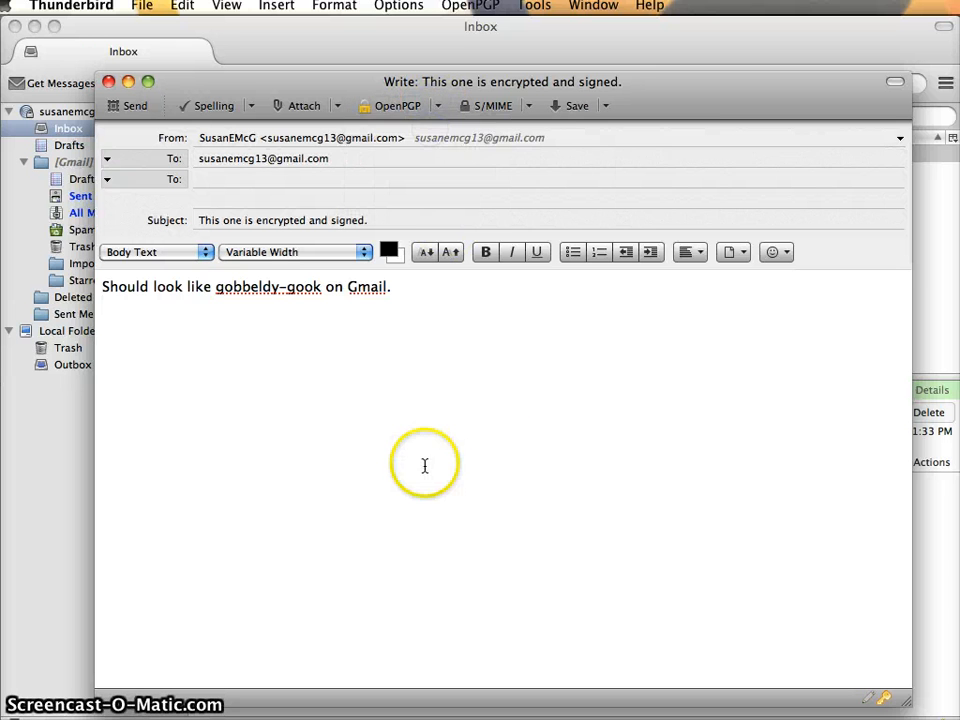
{"action": "left_click", "coordinate": [128, 108]}
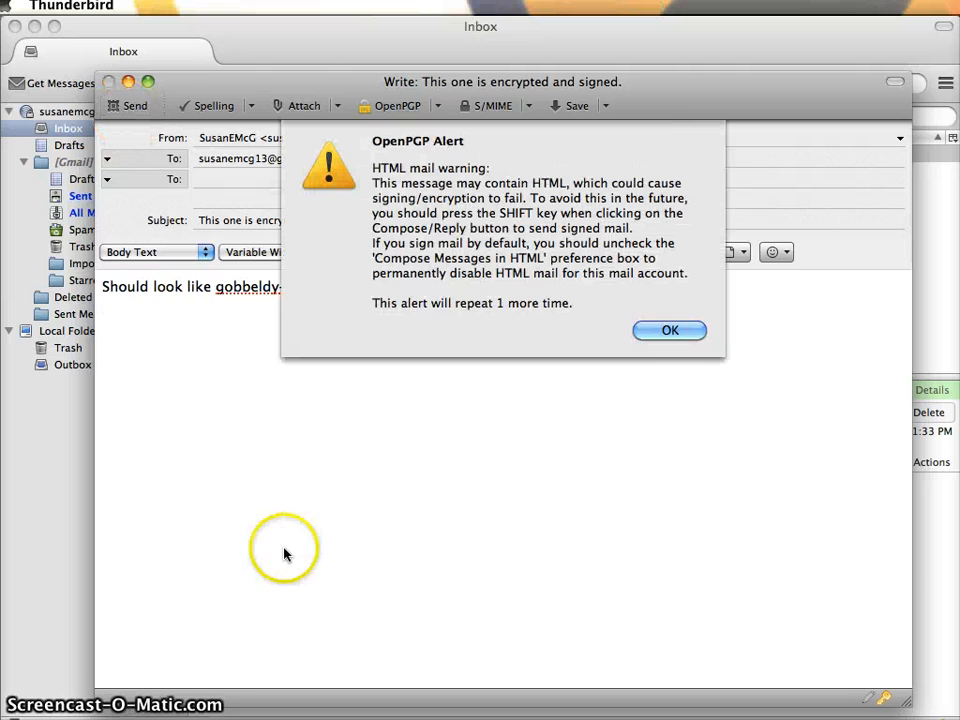
{"action": "left_click", "coordinate": [670, 332]}
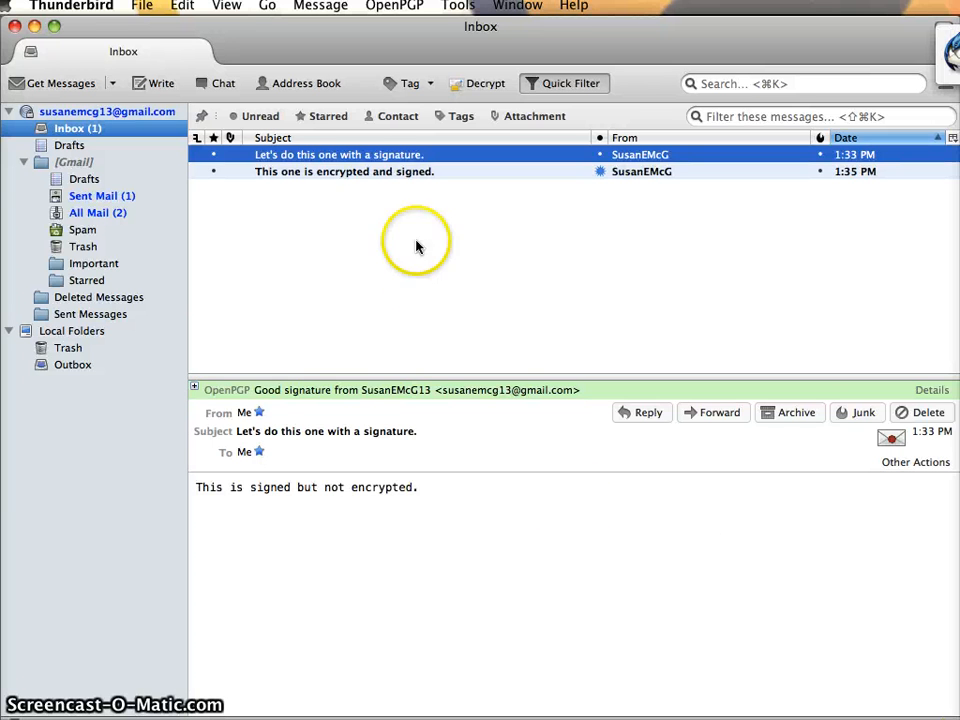
Open the new encrypted message, then check the signature details of the signed-only message
{"action": "left_click", "coordinate": [366, 172]}
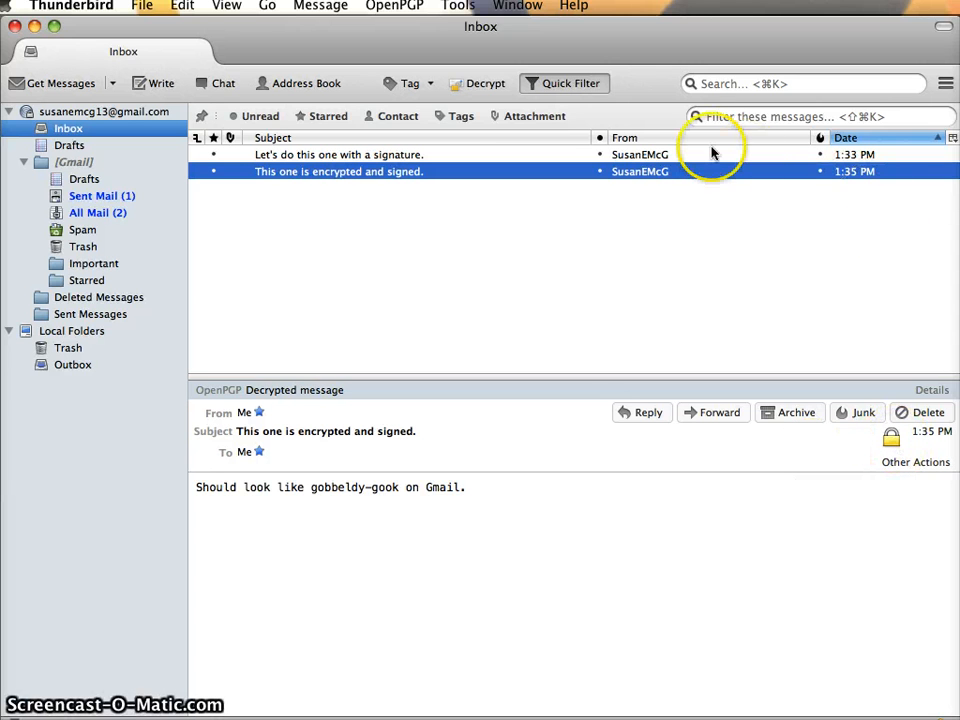
{"action": "left_click", "coordinate": [317, 390]}
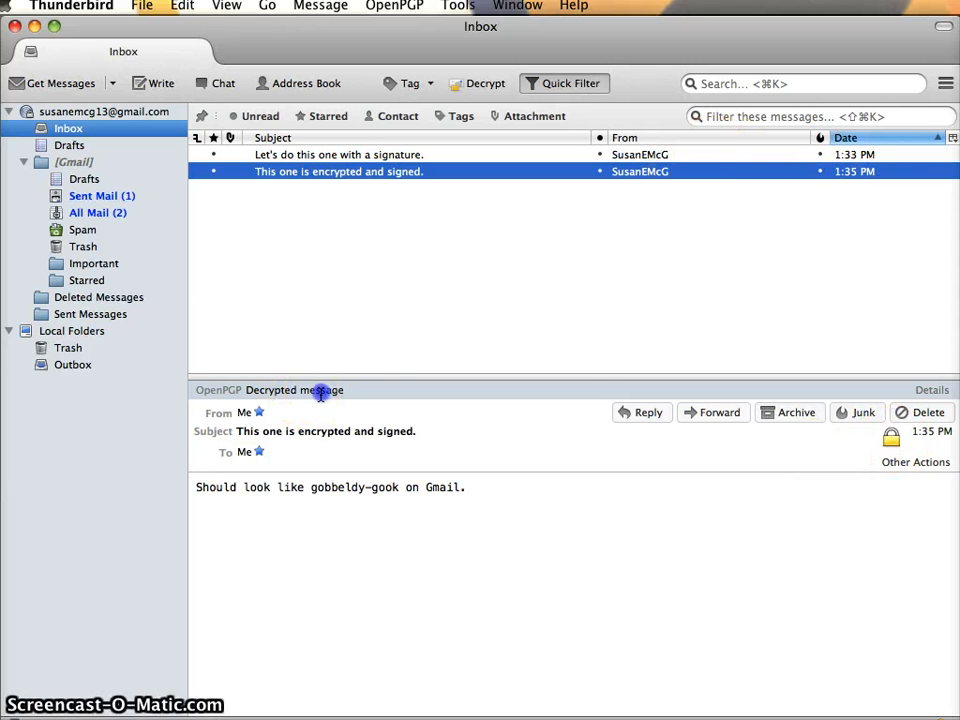
{"action": "left_click", "coordinate": [446, 156]}
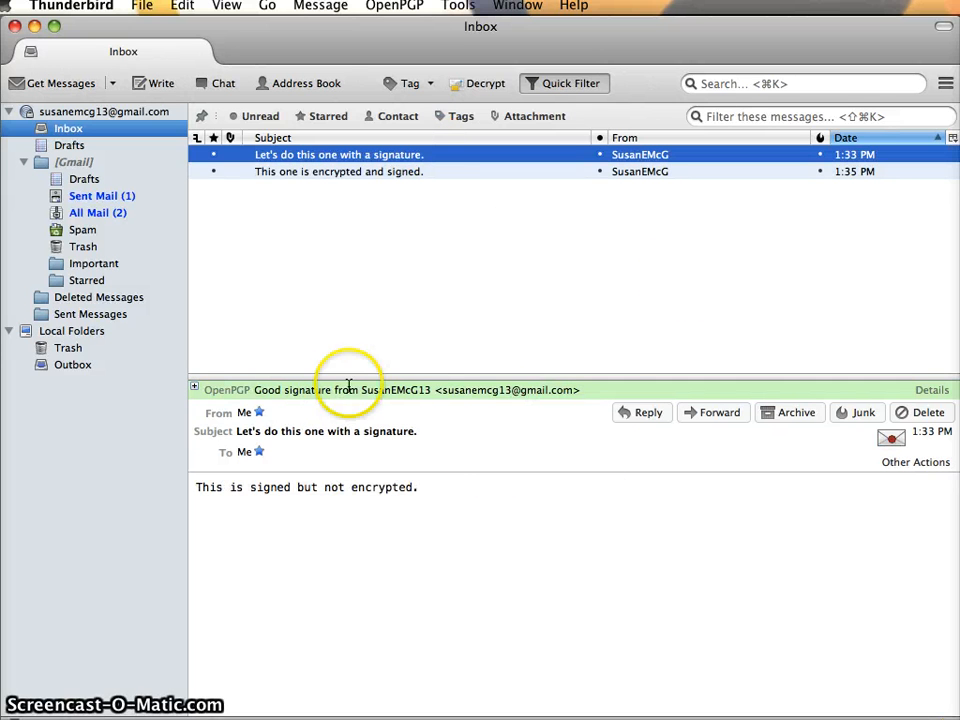
{"action": "left_click", "coordinate": [892, 440]}
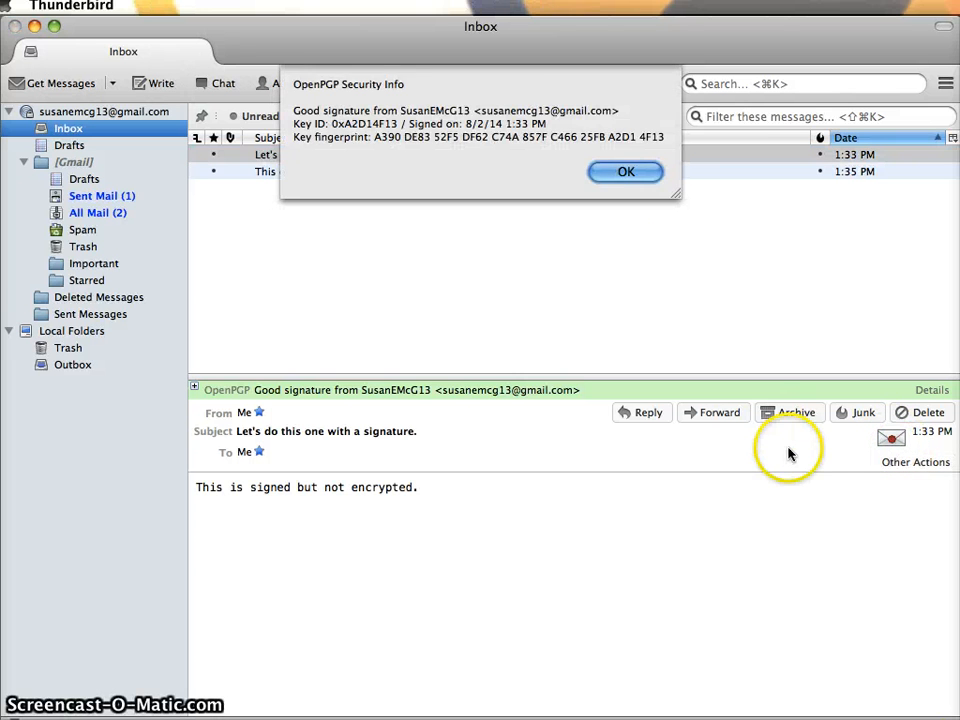
{"action": "key", "text": "Return"}
Check the decryption details of the encrypted and signed message, then switch to the browser
{"action": "left_click", "coordinate": [634, 171]}
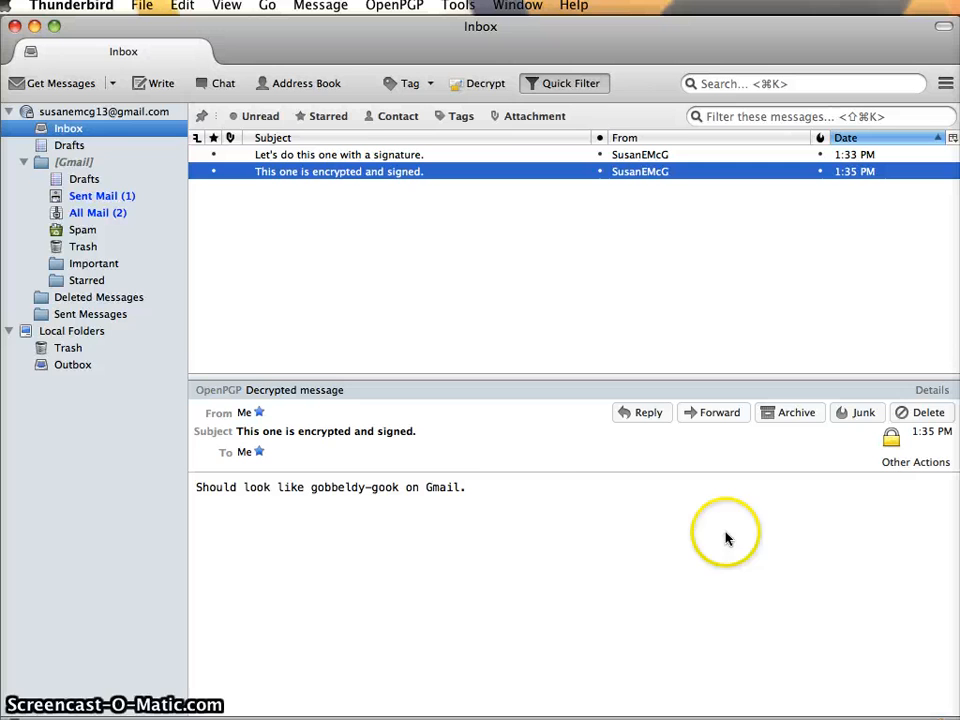
{"action": "left_click", "coordinate": [891, 441]}
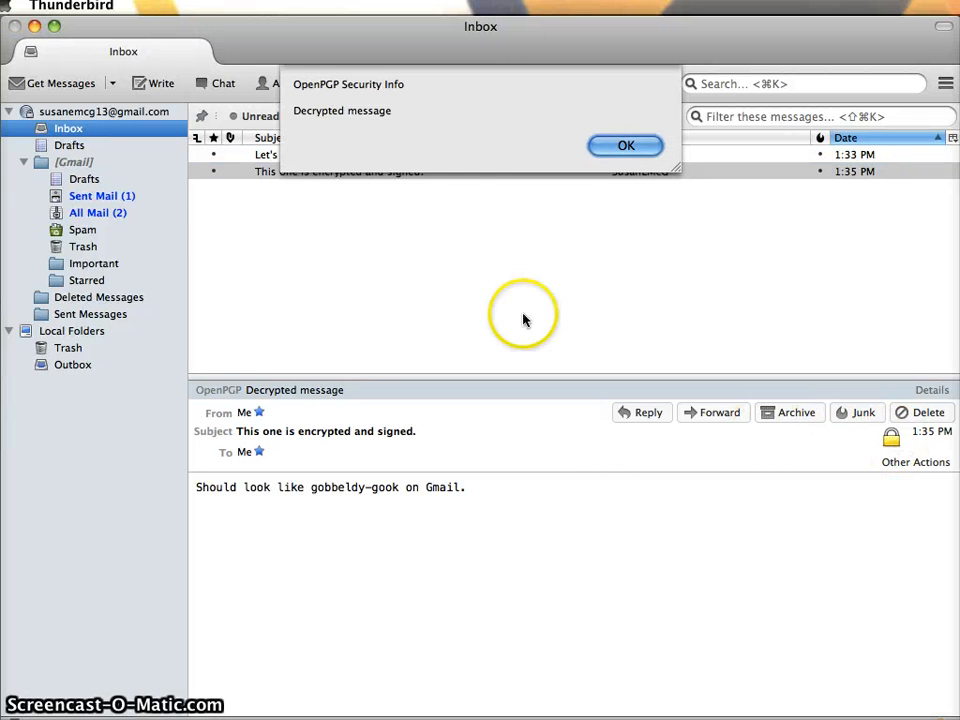
{"action": "left_click", "coordinate": [621, 145]}
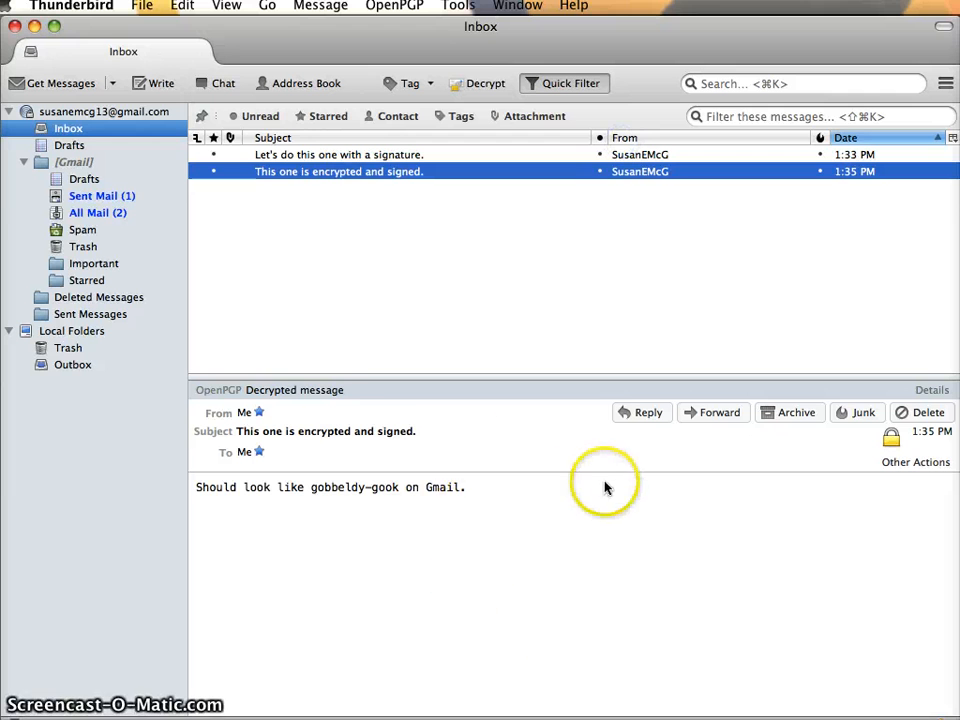
{"action": "left_click", "coordinate": [298, 390]}
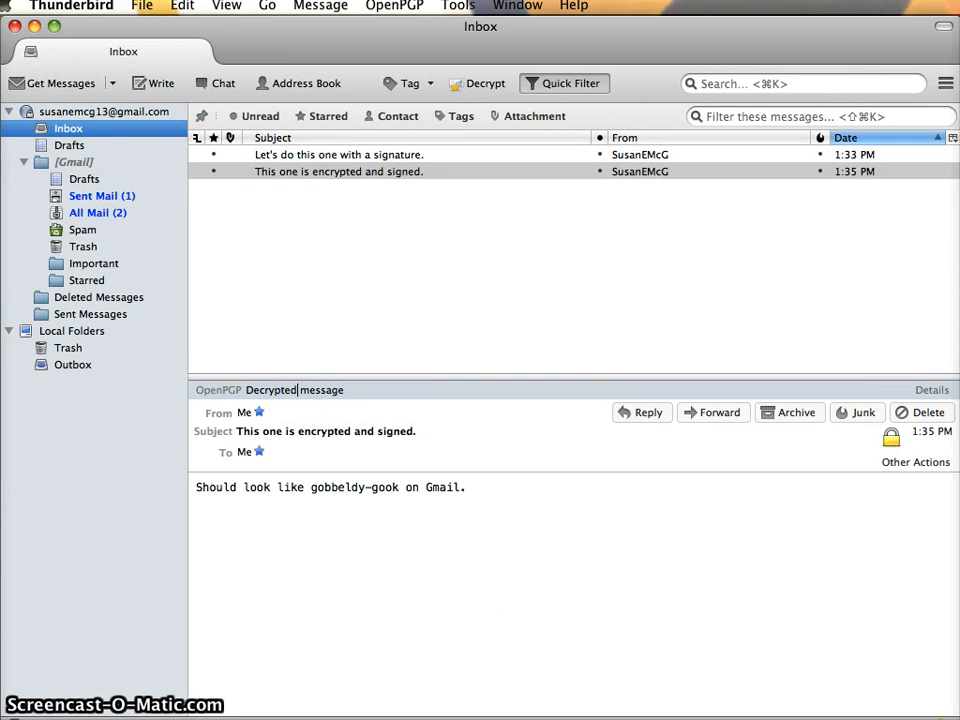
{"action": "key", "text": "super+Tab"}
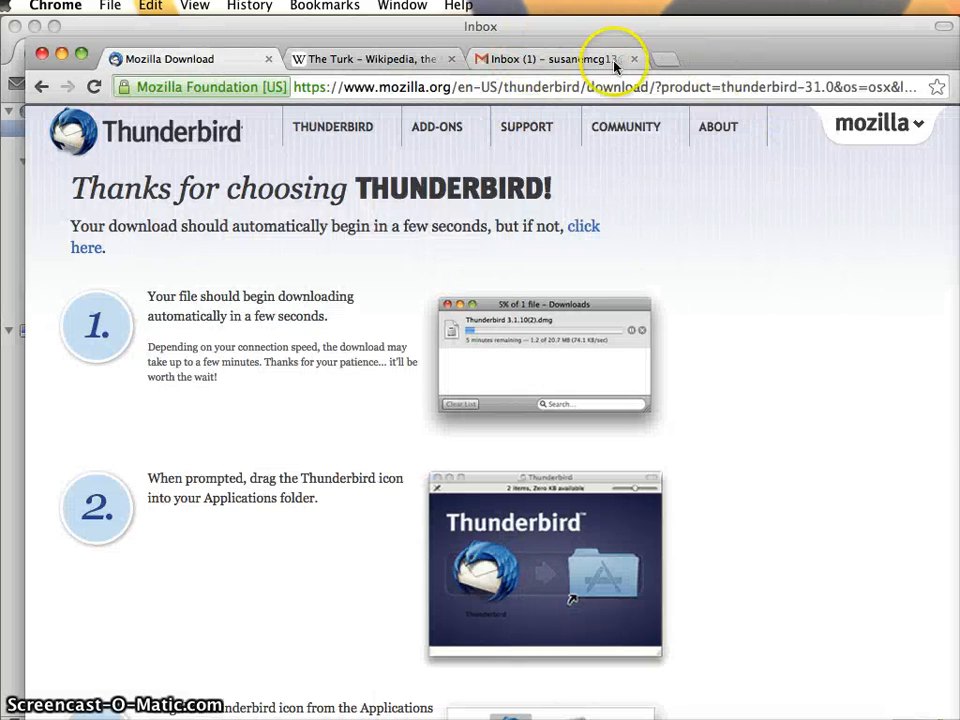
Open the encrypted and signed message in Gmail to see it as an unreadable PGP block
{"action": "left_click", "coordinate": [613, 63]}
{"action": "left_click", "coordinate": [88, 259]}
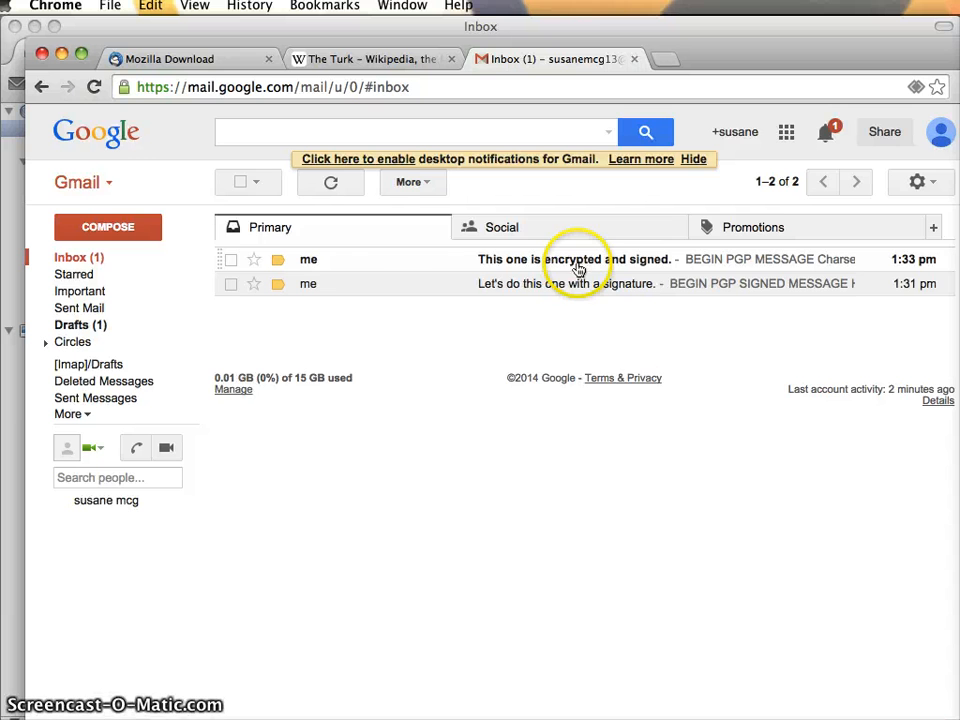
{"action": "left_click", "coordinate": [578, 270]}
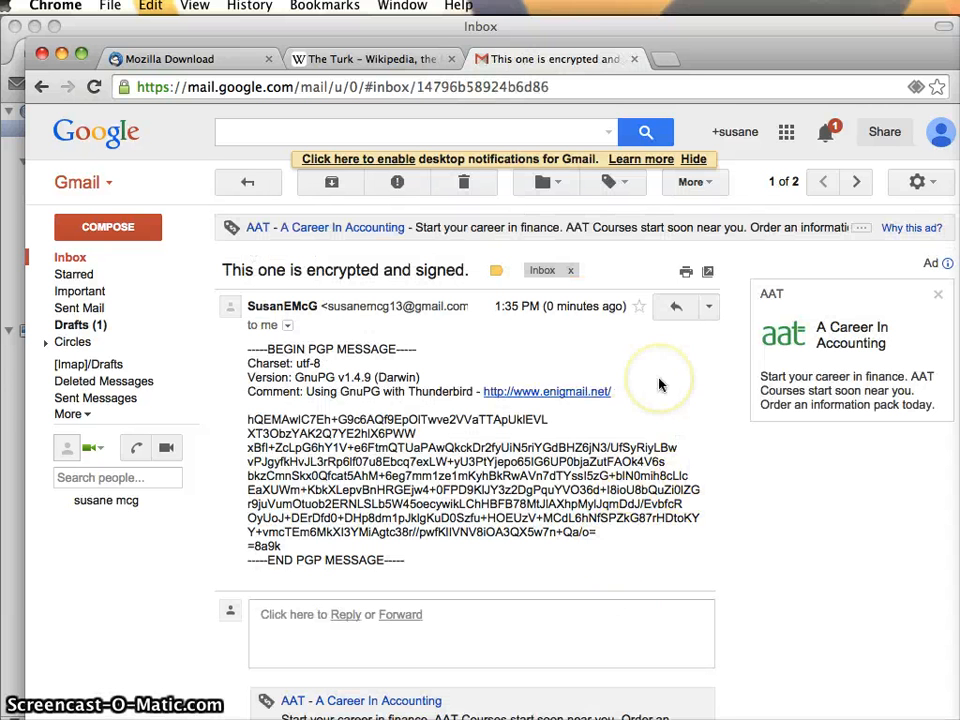
{"action": "scroll", "coordinate": [659, 384], "scroll_direction": "down", "scroll_amount": 3}
{"action": "scroll", "coordinate": [659, 384], "scroll_direction": "up", "scroll_amount": 3}
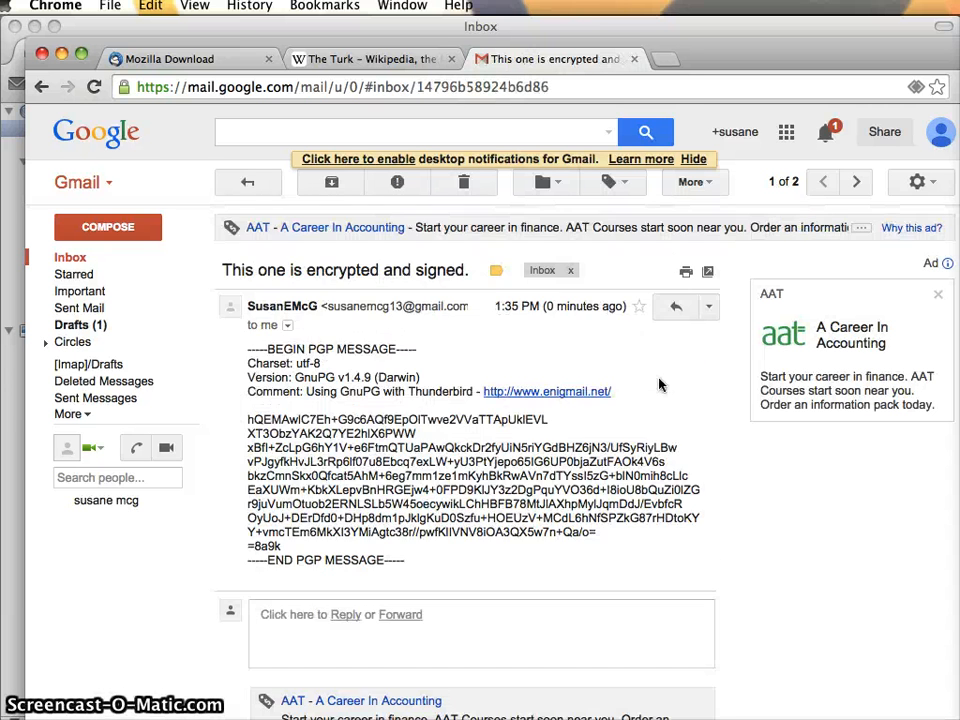
{"action": "left_click", "coordinate": [83, 264]}
Hide Chrome and close the extra empty browser window to get back to Thunderbird
{"action": "left_click", "coordinate": [61, 53]}
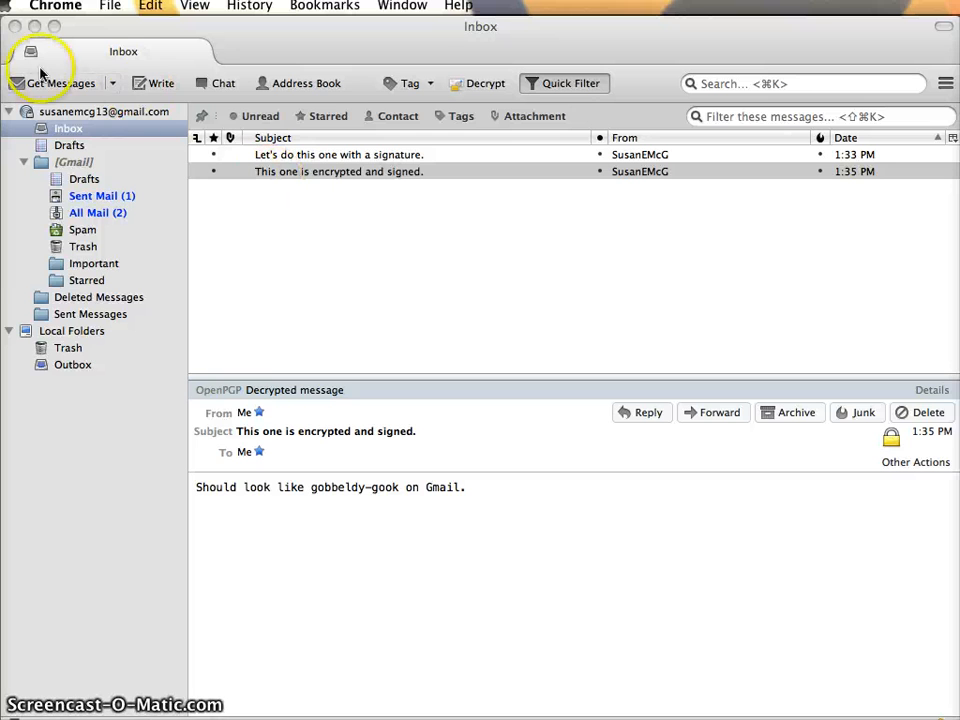
{"action": "left_click", "coordinate": [110, 6]}
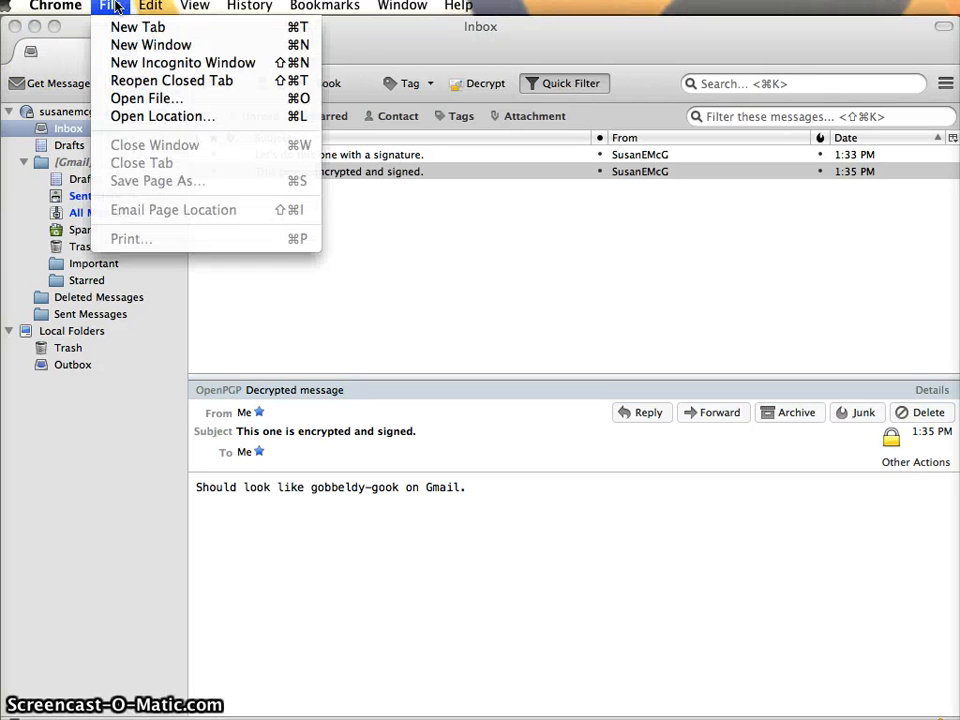
{"action": "left_click", "coordinate": [137, 27]}
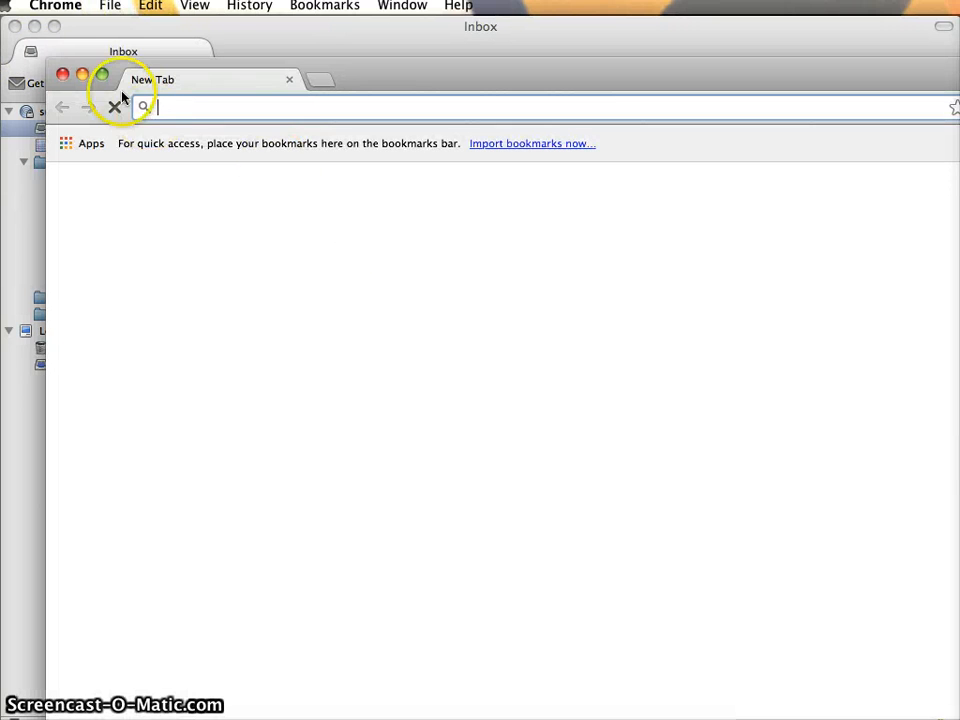
{"action": "left_click", "coordinate": [62, 74]}
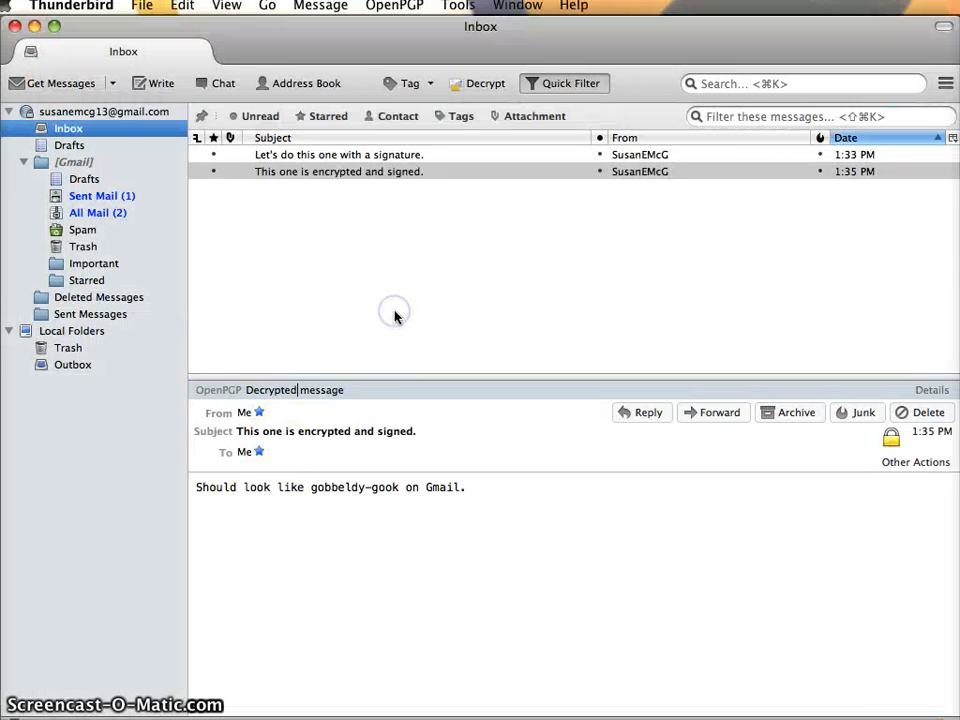
Start a new message to your own address with subject 'Unsigned and encrypted.'
{"action": "key", "text": "super+n"}
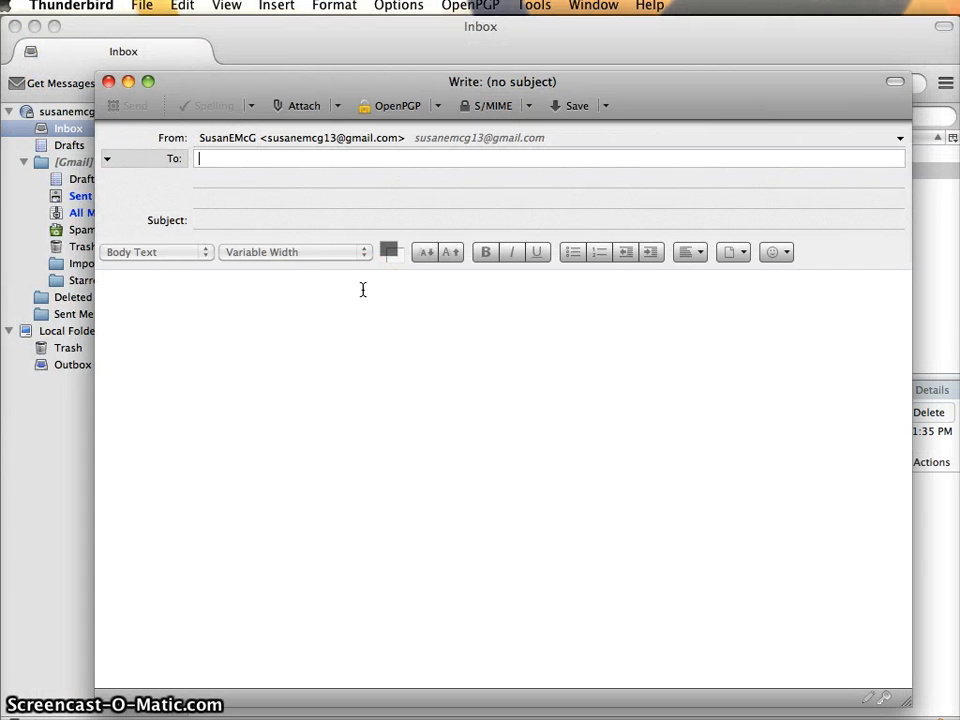
{"action": "type", "text": "susan"}
{"action": "key", "text": "Tab"}
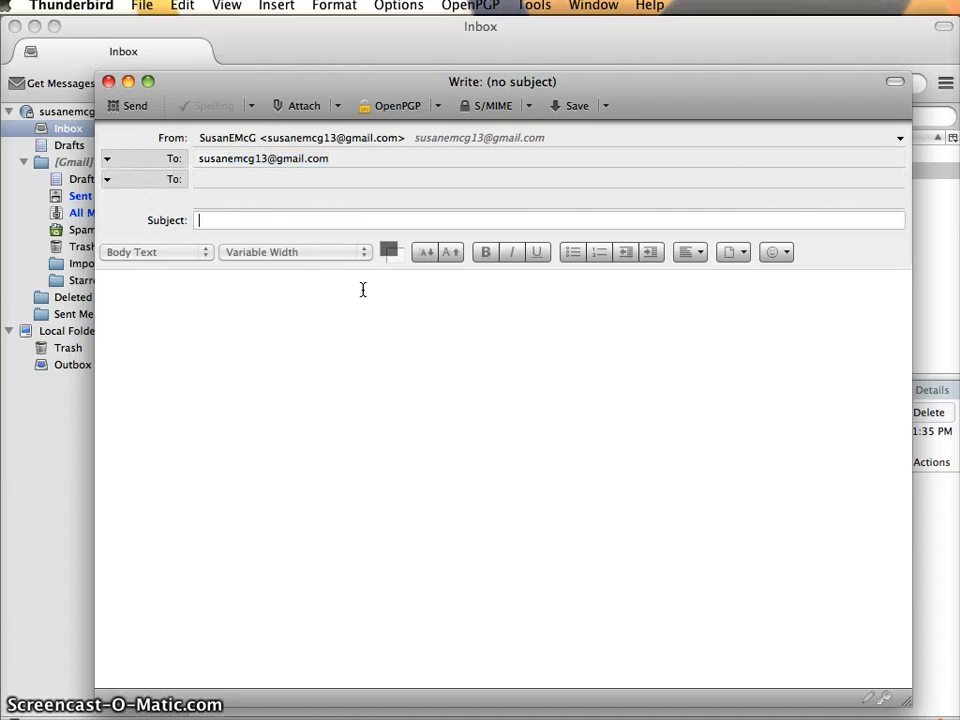
{"action": "type", "text": "Unsigned and encrypted."}
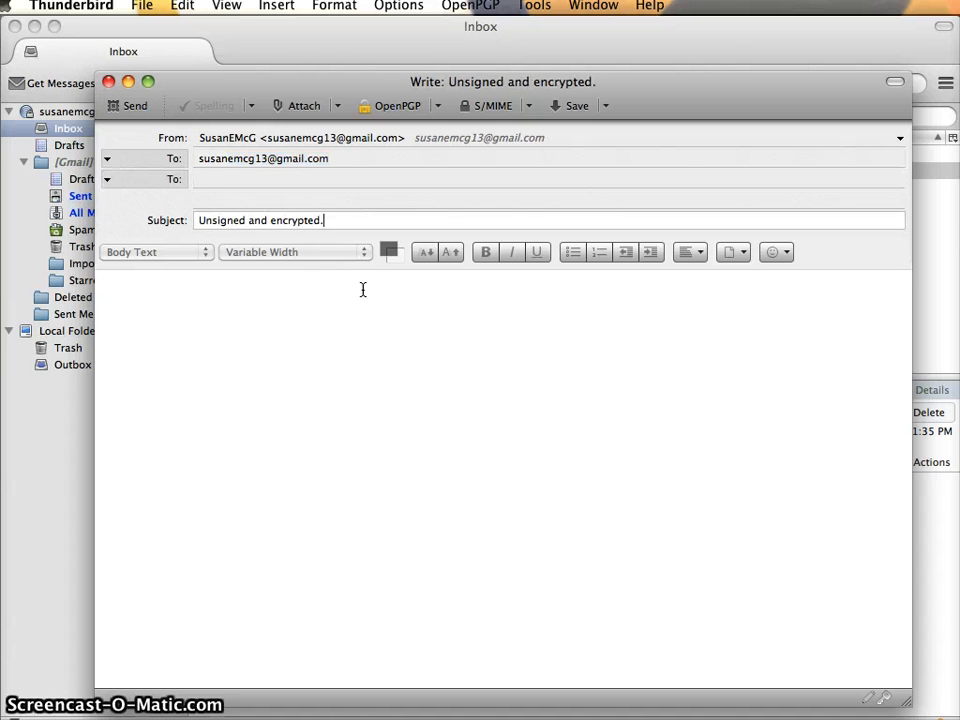
{"action": "key", "text": "Tab"}
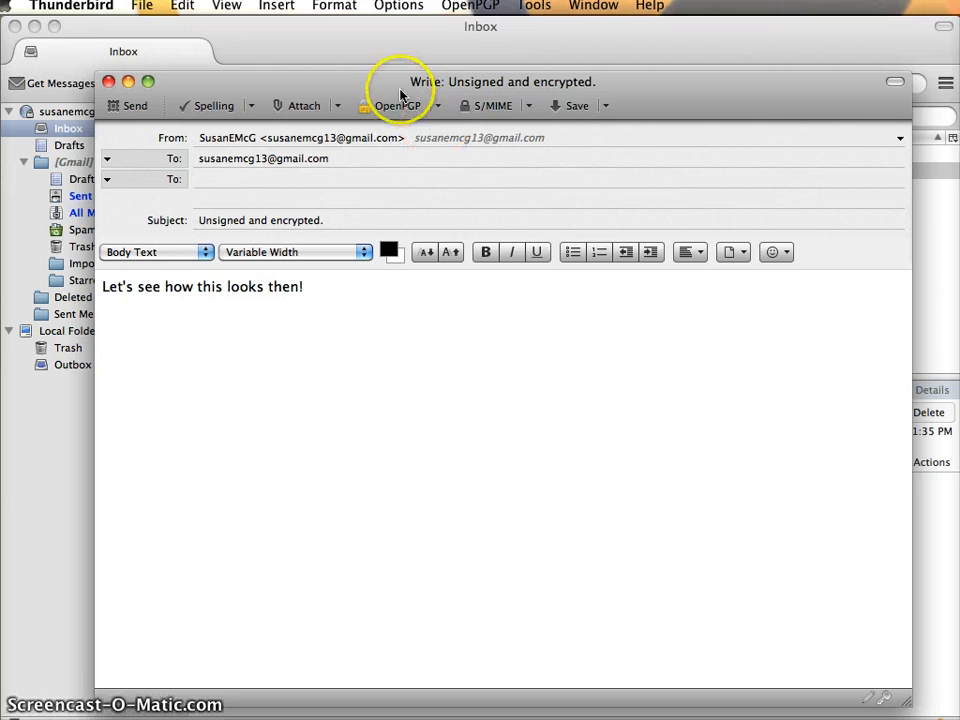
Turn on encryption only, send the message, and dismiss the confirmation and HTML mail warning
{"action": "left_click", "coordinate": [436, 108]}
{"action": "left_click", "coordinate": [439, 147]}
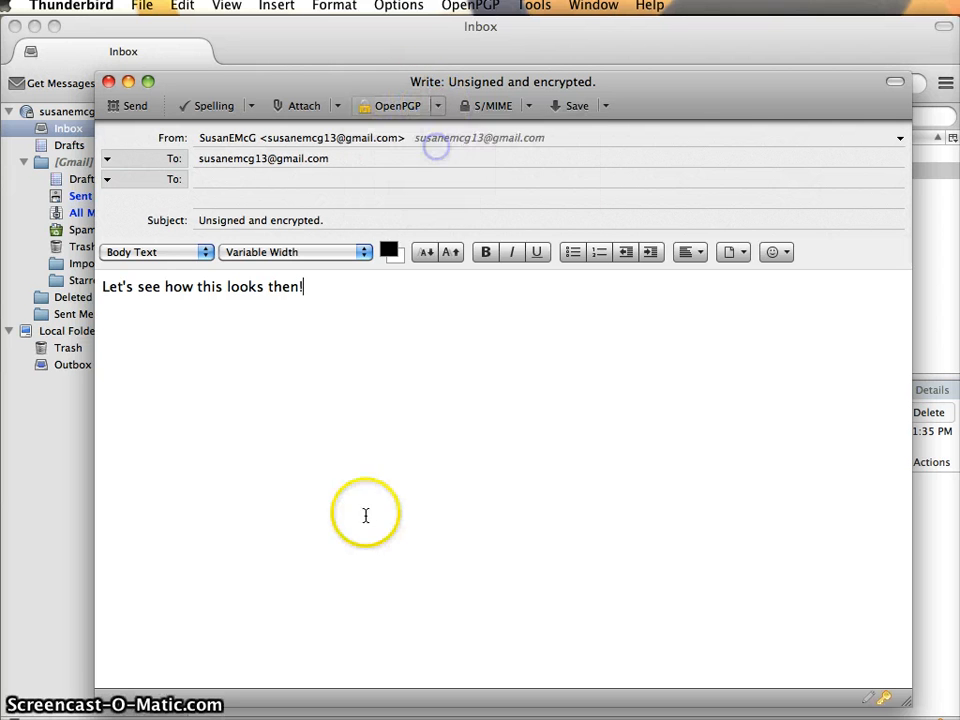
{"action": "key", "text": "super+Return"}
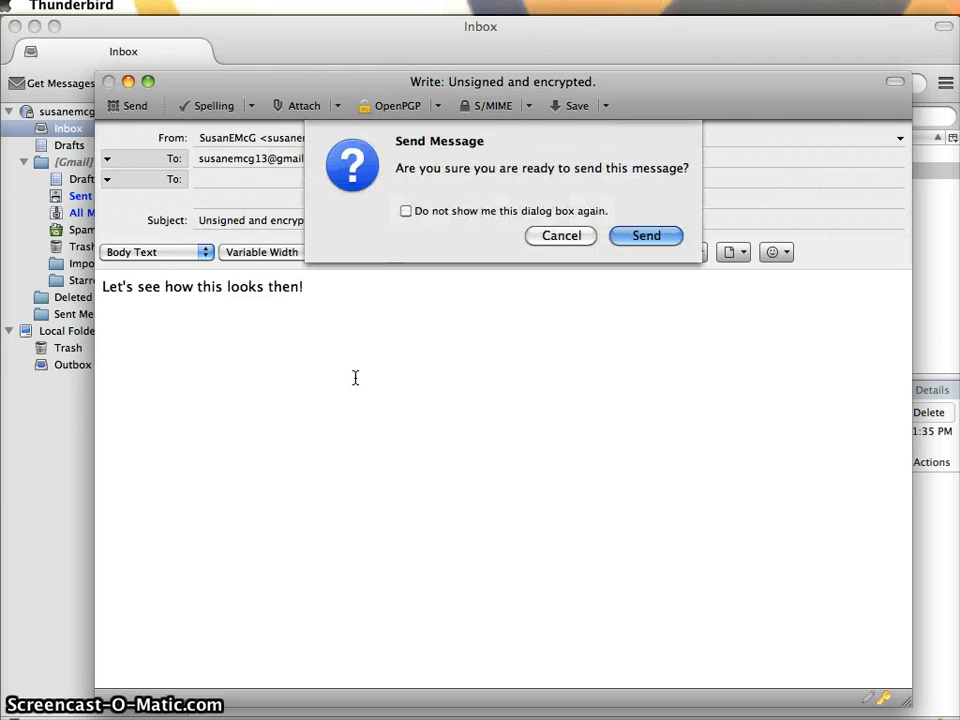
{"action": "left_click", "coordinate": [642, 237]}
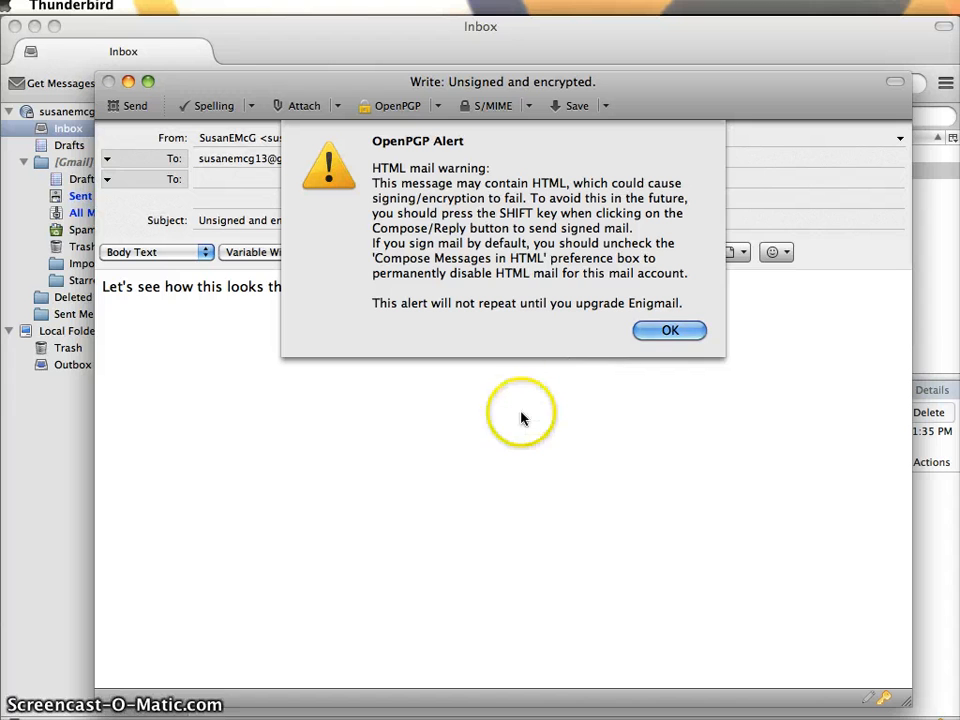
{"action": "left_click", "coordinate": [669, 329]}
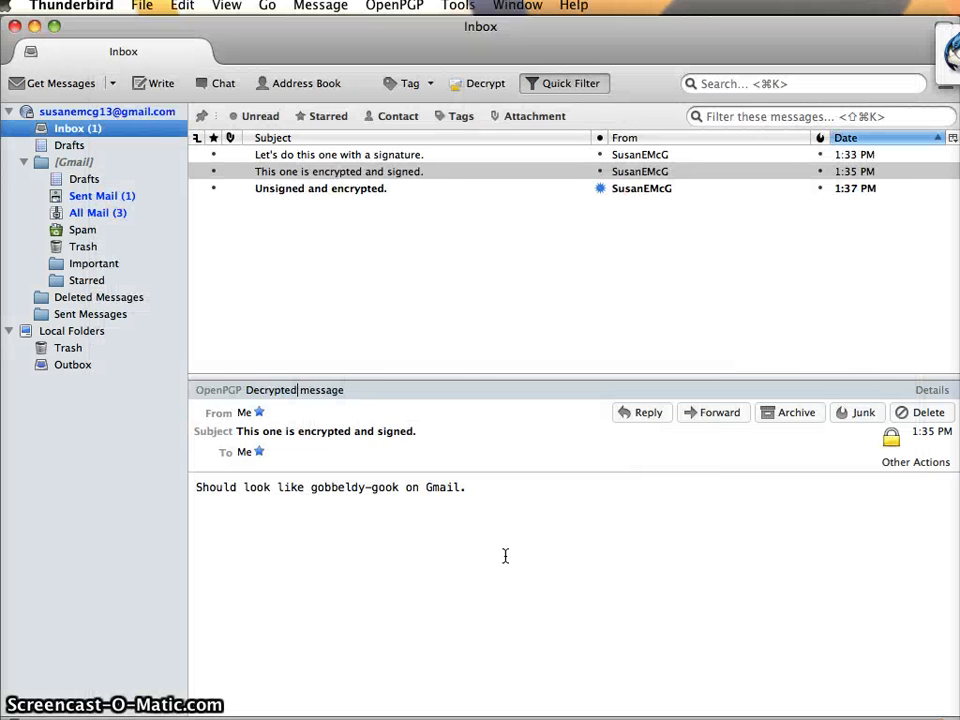
View the decryption details of 'Unsigned and encrypted.' and of the encrypted and signed message
{"action": "left_click", "coordinate": [332, 191]}
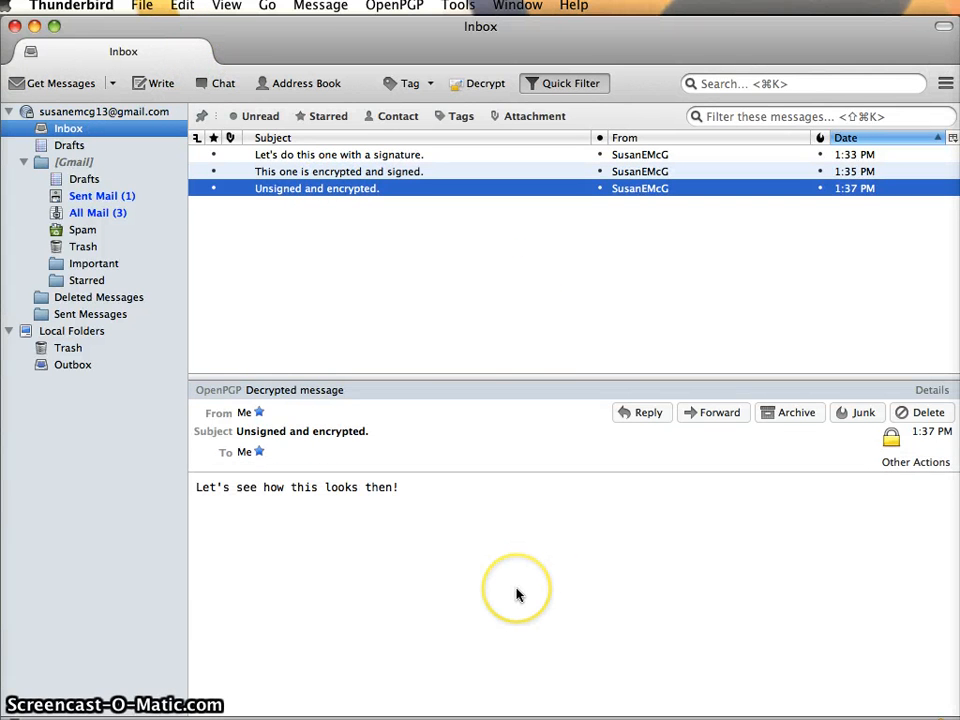
{"action": "left_click", "coordinate": [891, 438]}
{"action": "left_click", "coordinate": [615, 147]}
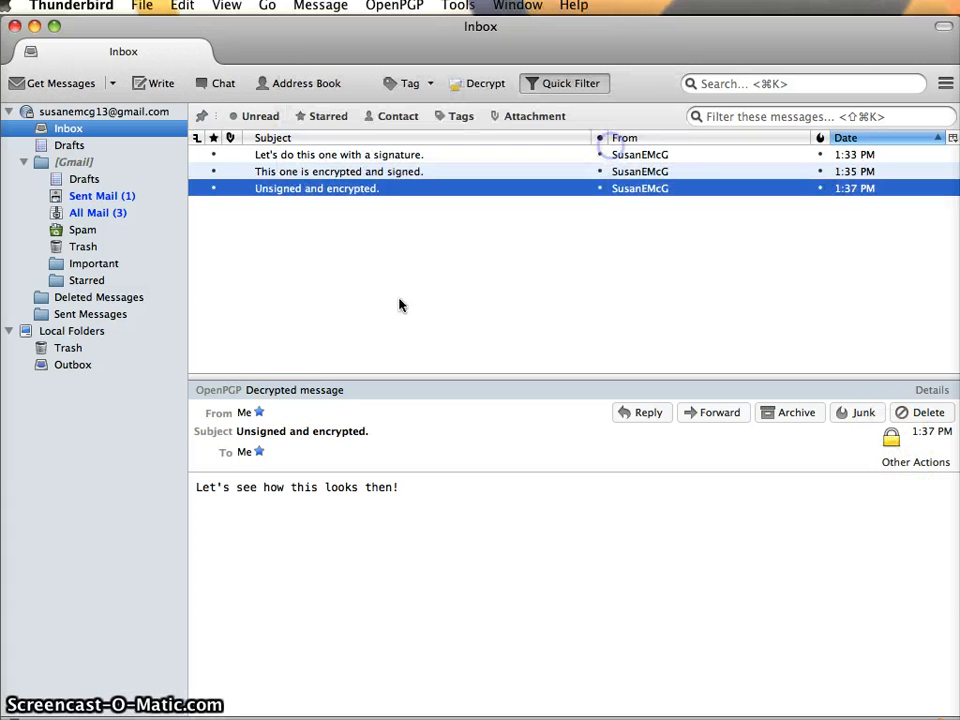
{"action": "left_click", "coordinate": [285, 171]}
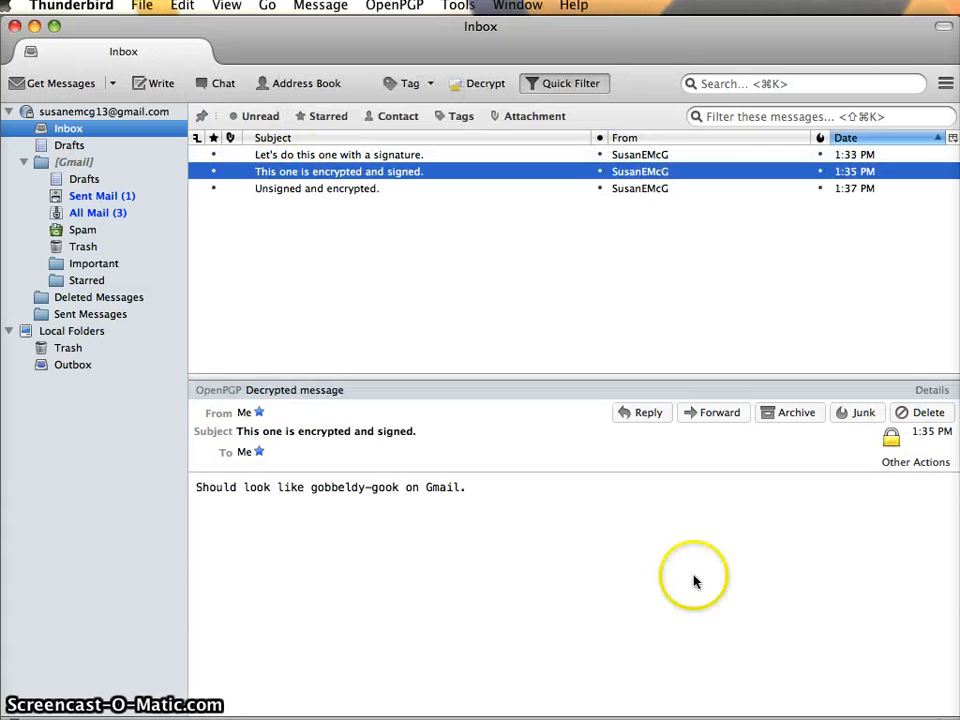
{"action": "left_click", "coordinate": [891, 438]}
{"action": "left_click", "coordinate": [615, 145]}
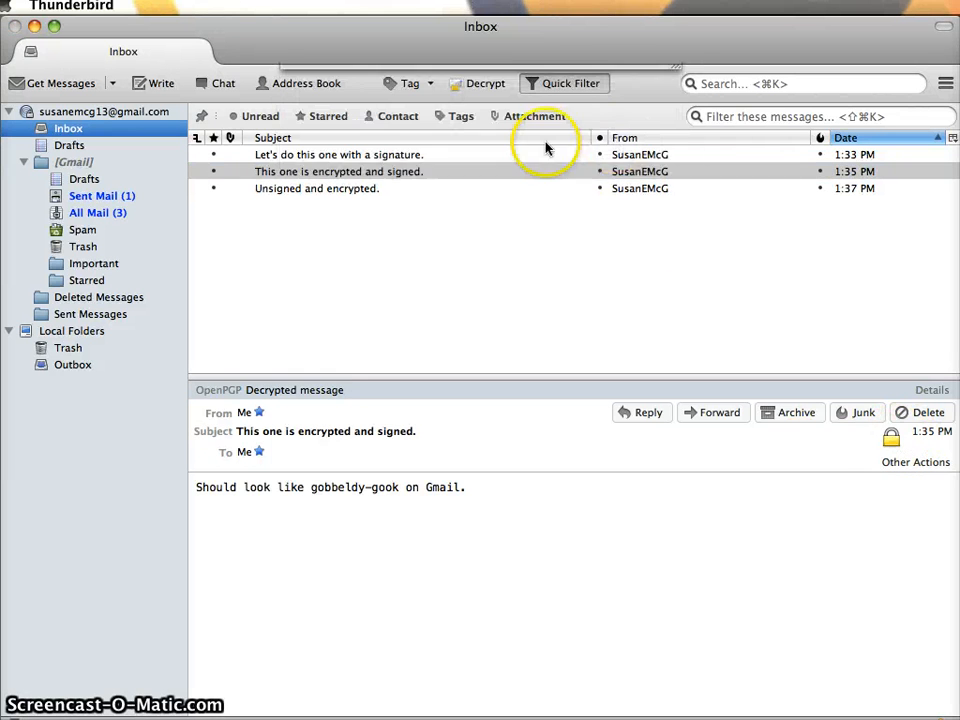
Open the signed-only message and expand, then collapse, its good-signature info
{"action": "left_click", "coordinate": [525, 155]}
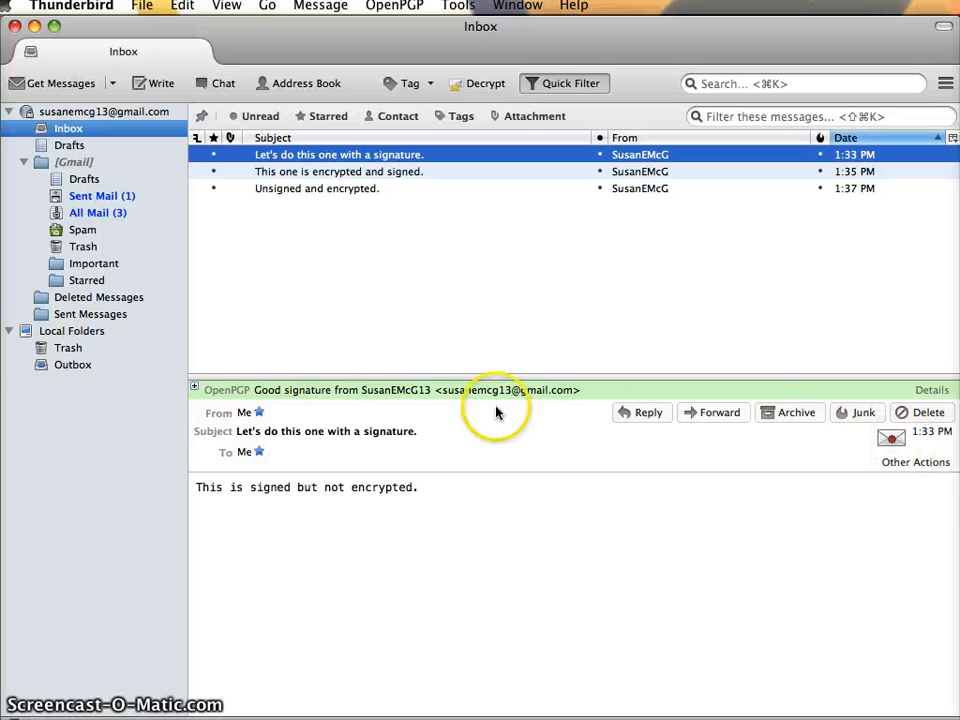
{"action": "left_click", "coordinate": [197, 388]}
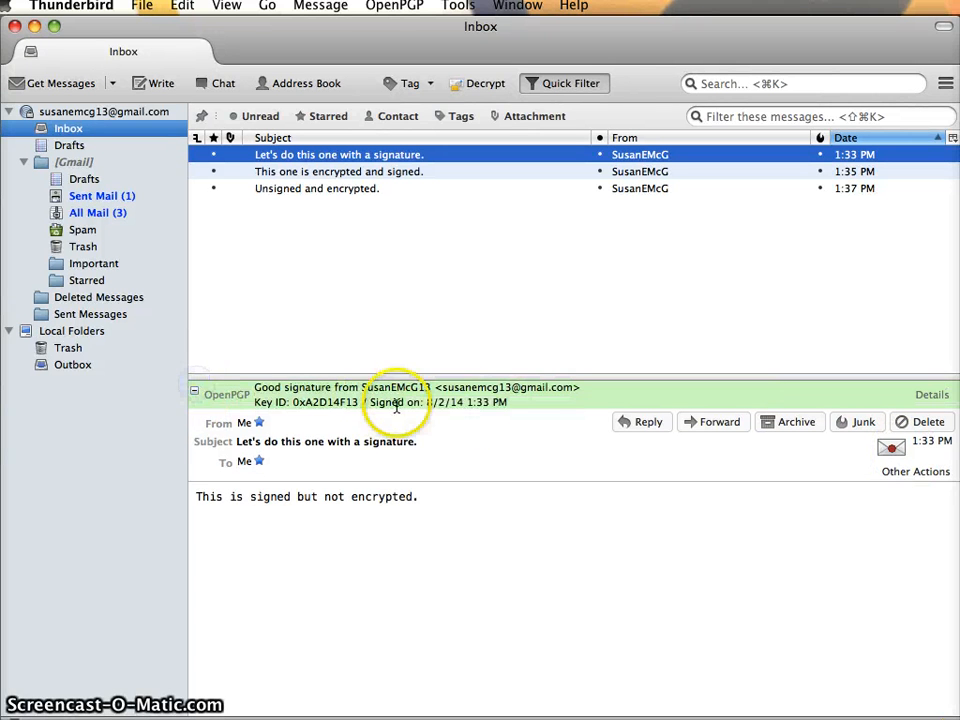
{"action": "left_click", "coordinate": [192, 390]}
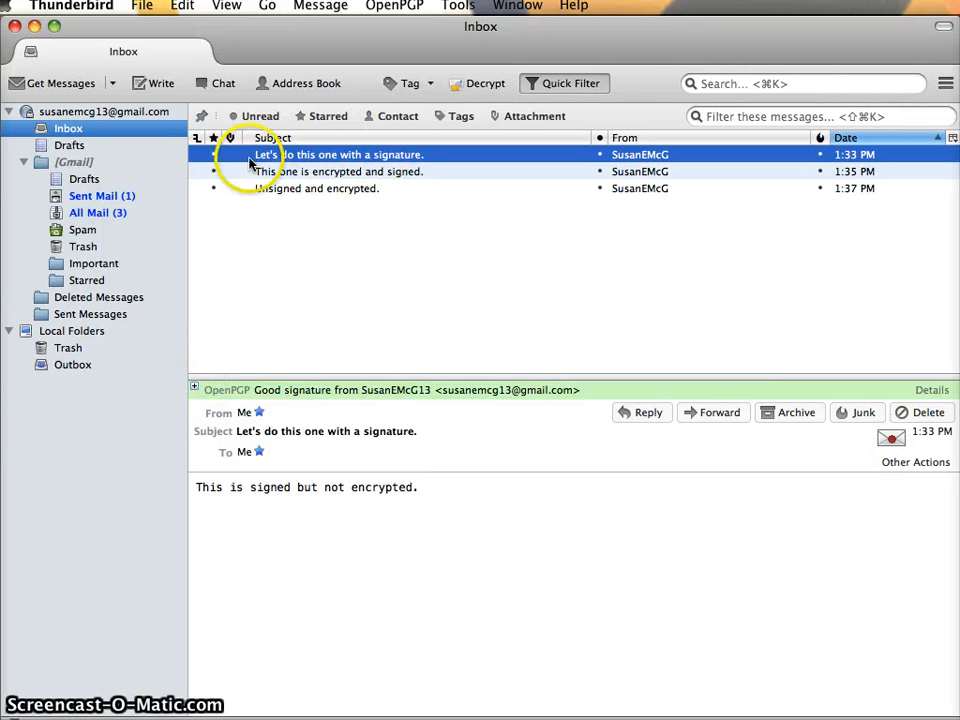
Start a new message with both OpenPGP signing and encryption turned on
{"action": "key", "text": "super+n"}
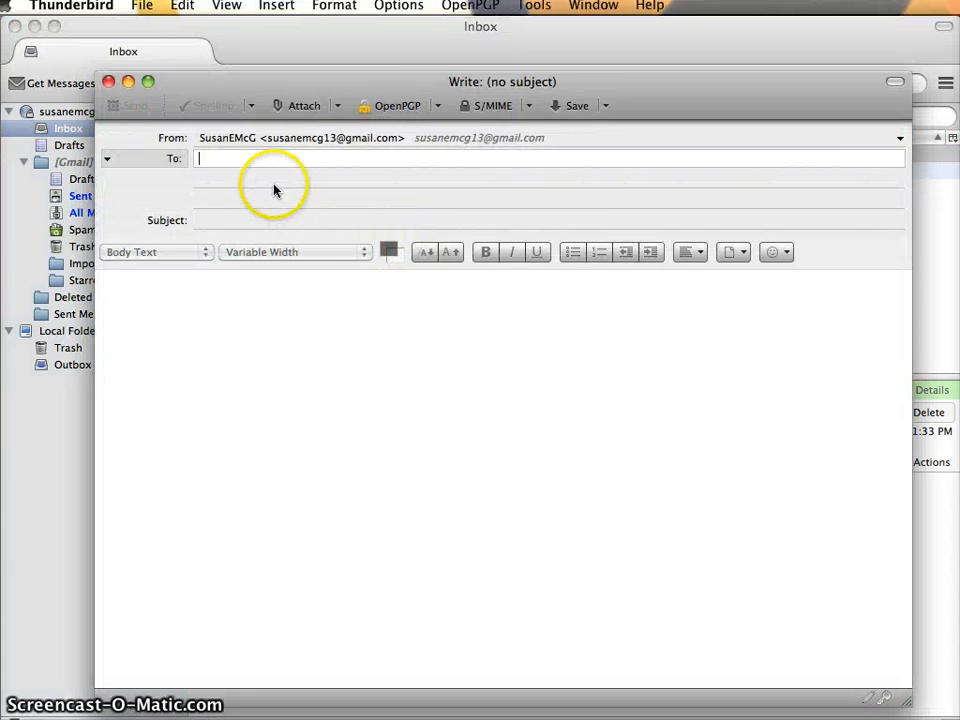
{"action": "left_click", "coordinate": [418, 107]}
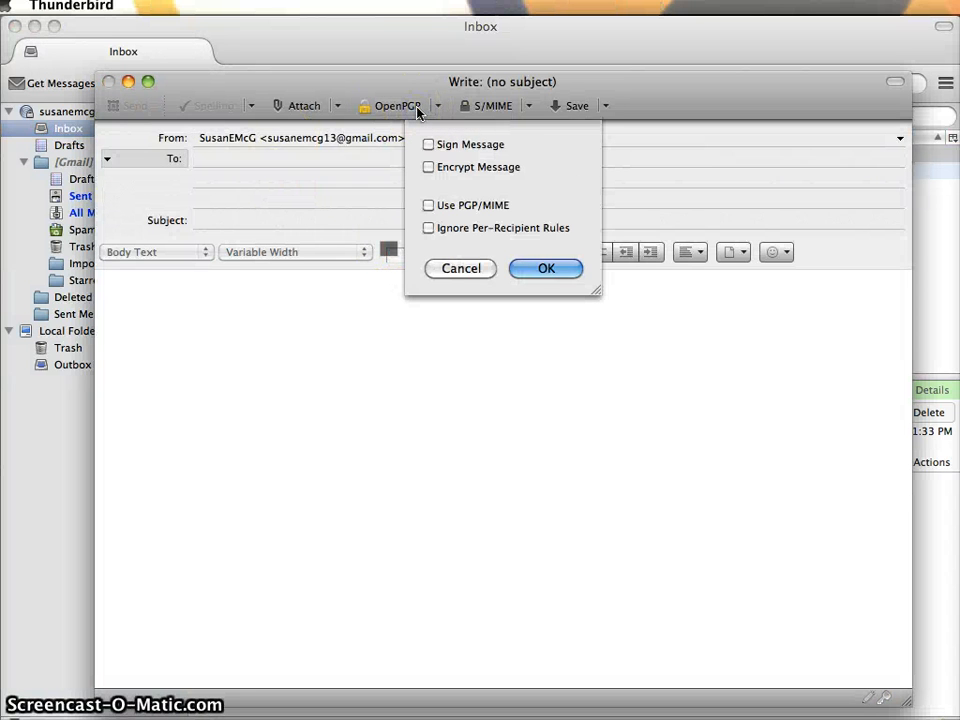
{"action": "left_click", "coordinate": [429, 145]}
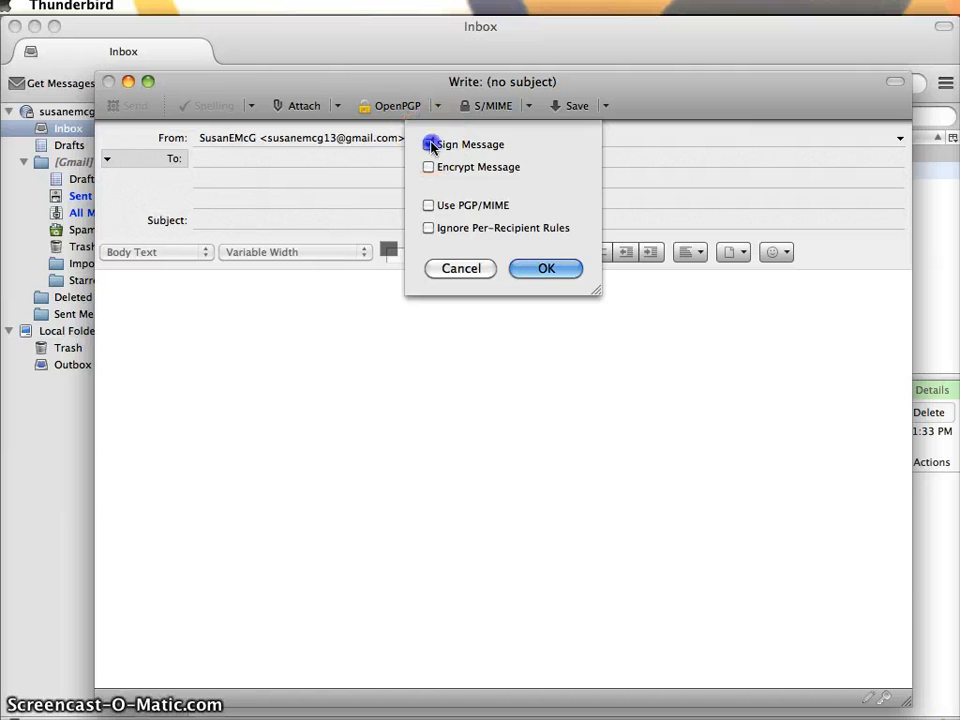
{"action": "left_click", "coordinate": [429, 167]}
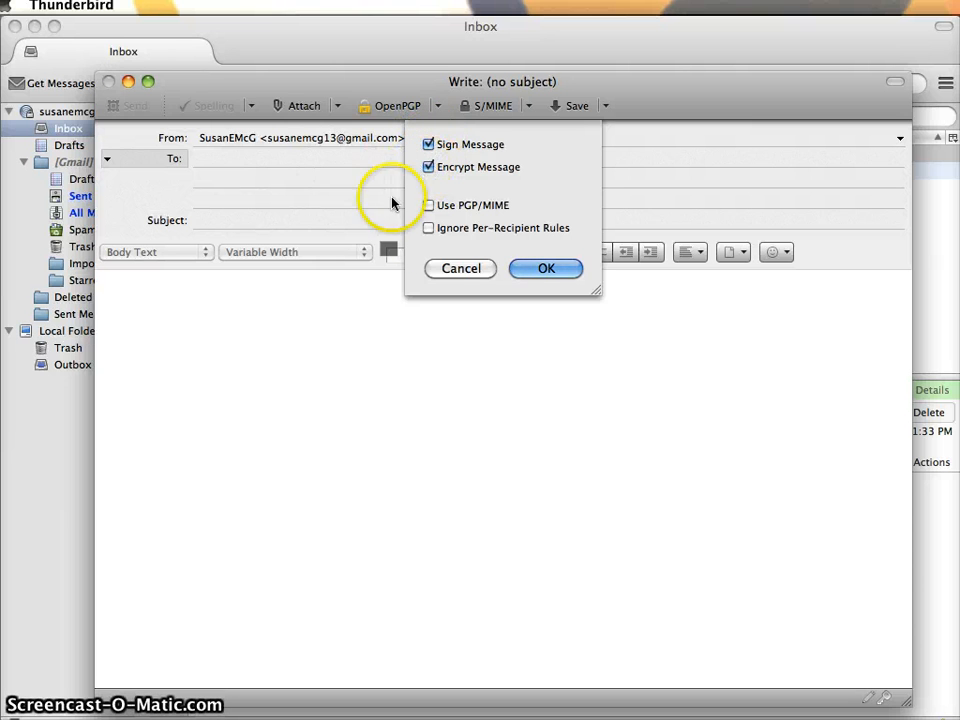
{"action": "left_click", "coordinate": [548, 271]}
Address it to your own address with subject 'Testing signature effect'
{"action": "left_click", "coordinate": [324, 161]}
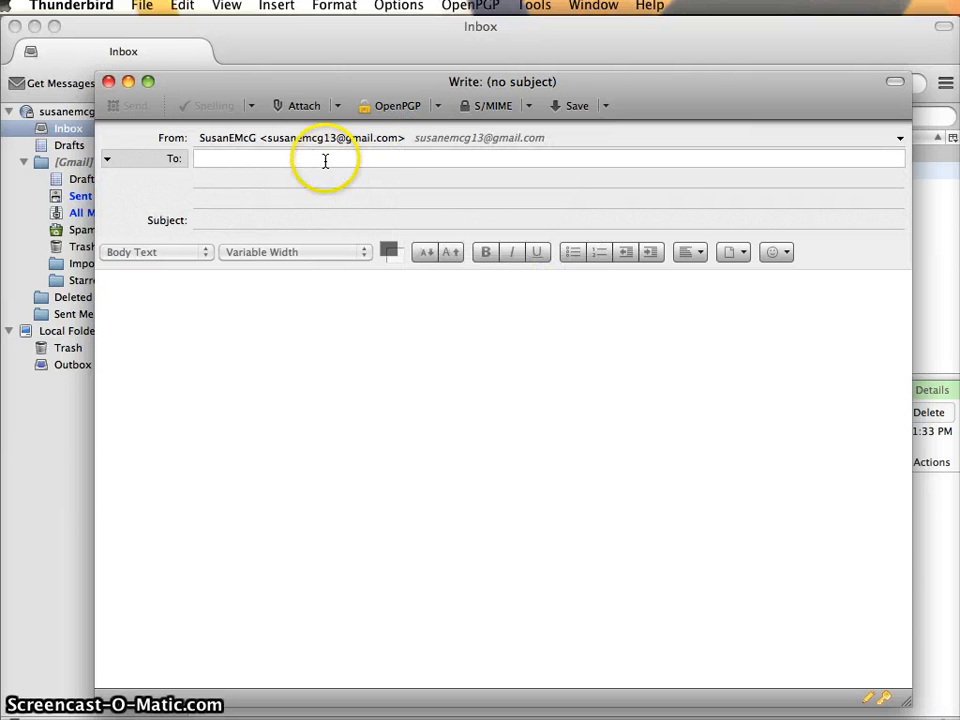
{"action": "key", "text": "Return"}
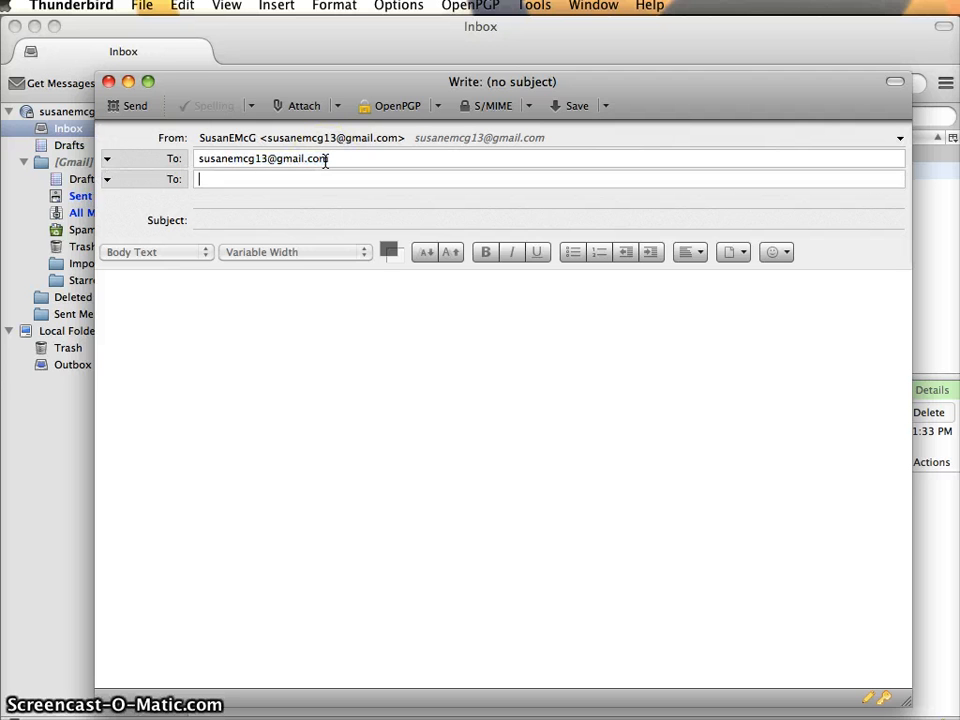
{"action": "key", "text": "Tab"}
{"action": "type", "text": "Testing signature"}
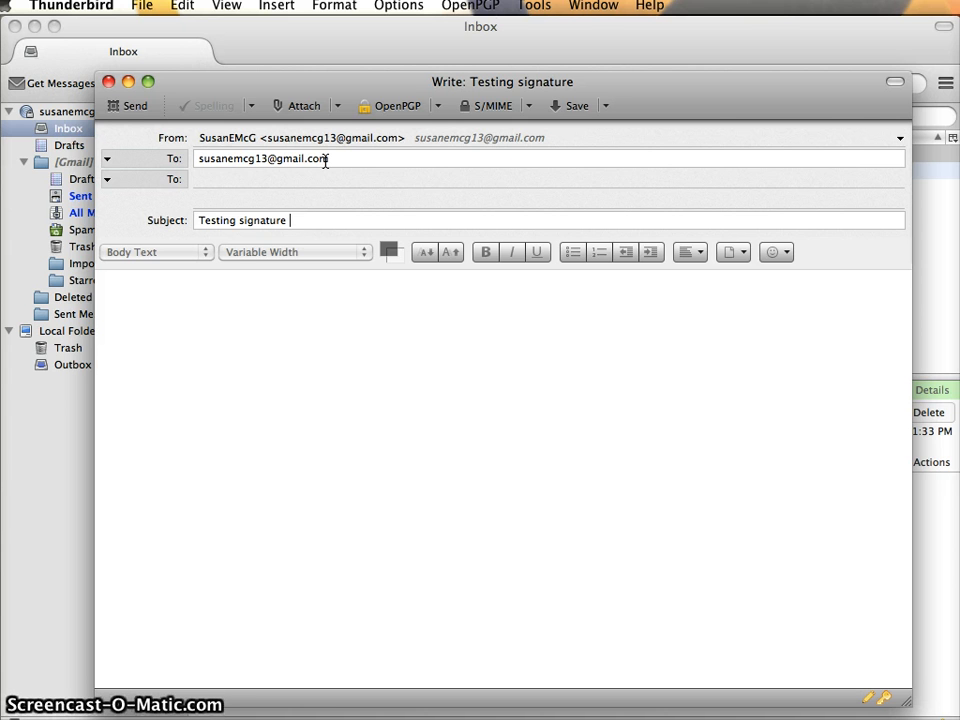
{"action": "type", "text": "effect"}
{"action": "key", "text": "Tab"}
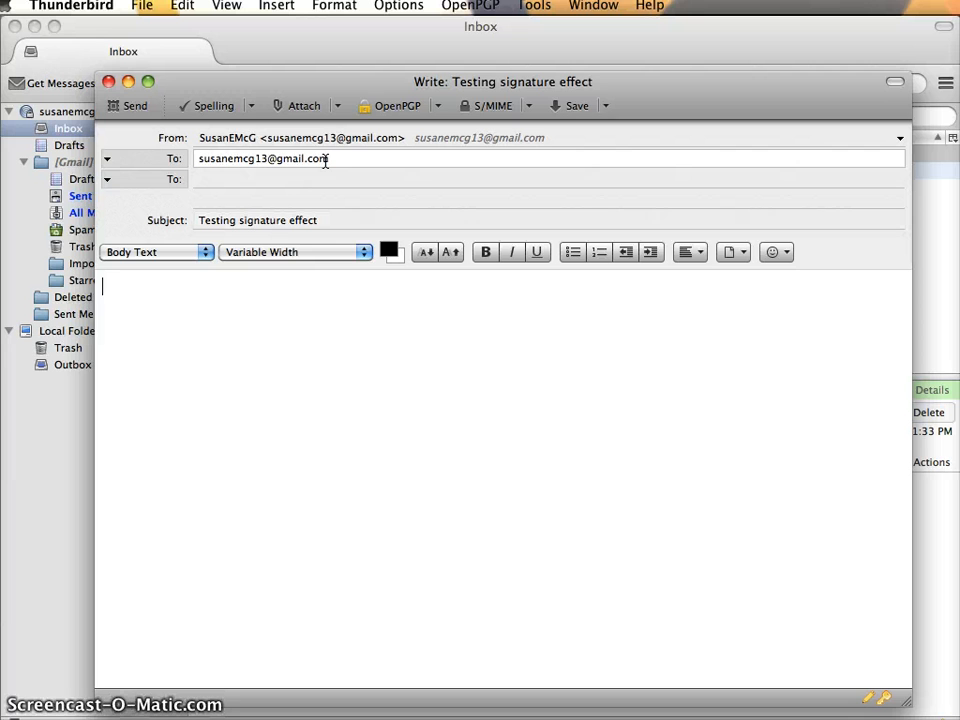
Write the body 'What's this look like?'
{"action": "type", "text": "H"}
{"action": "key", "text": "BackSpace"}
{"action": "type", "text": "What's th"}
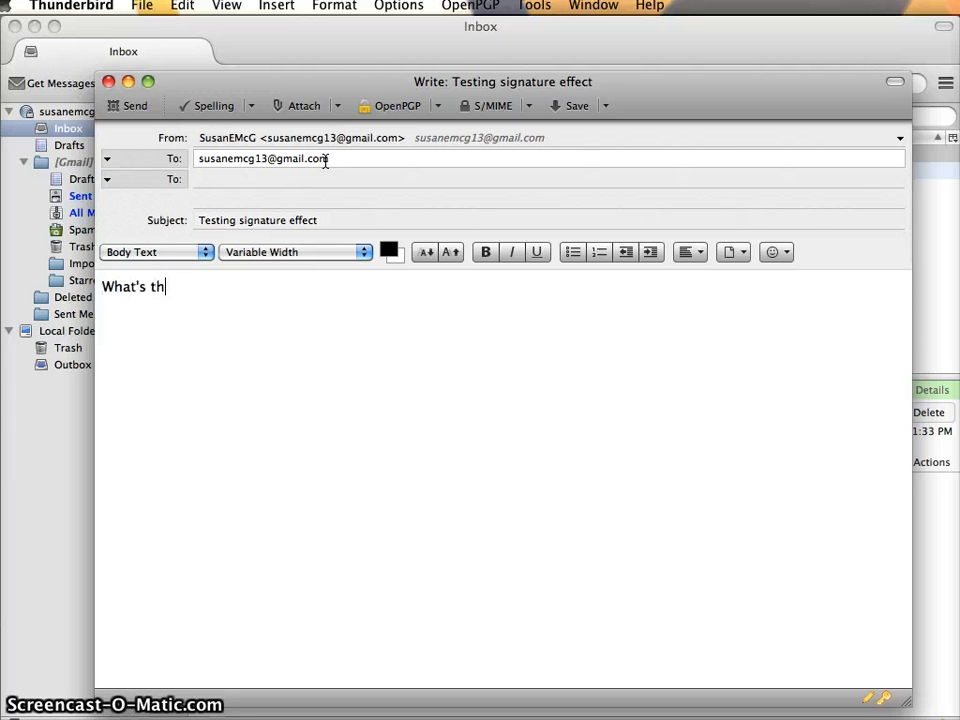
{"action": "type", "text": "is look lik"}
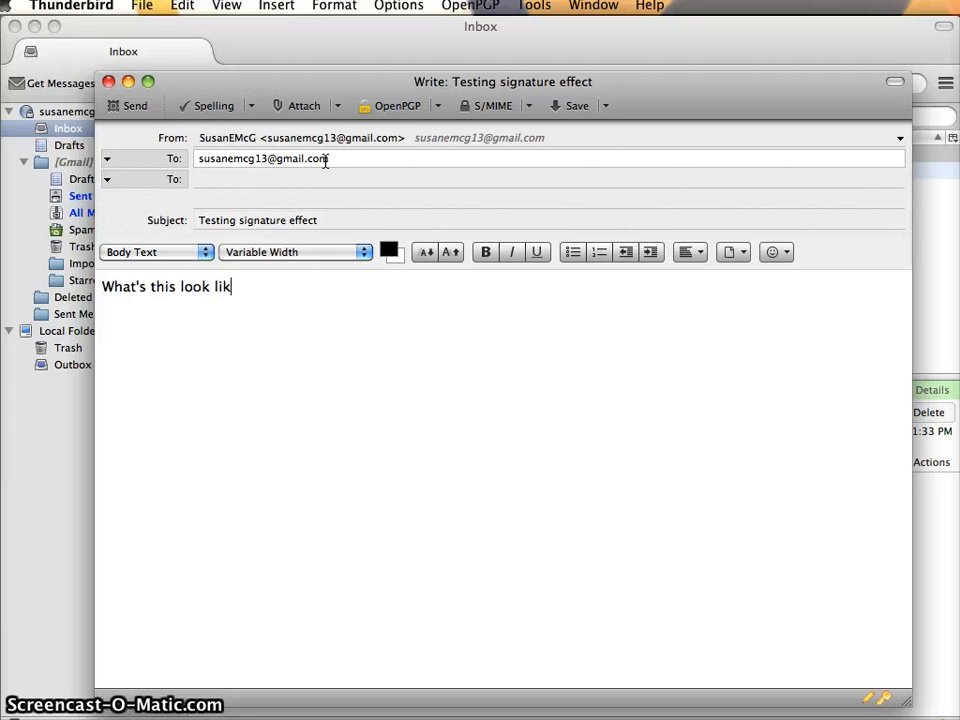
{"action": "type", "text": "e?"}
{"action": "key", "text": "Return"}
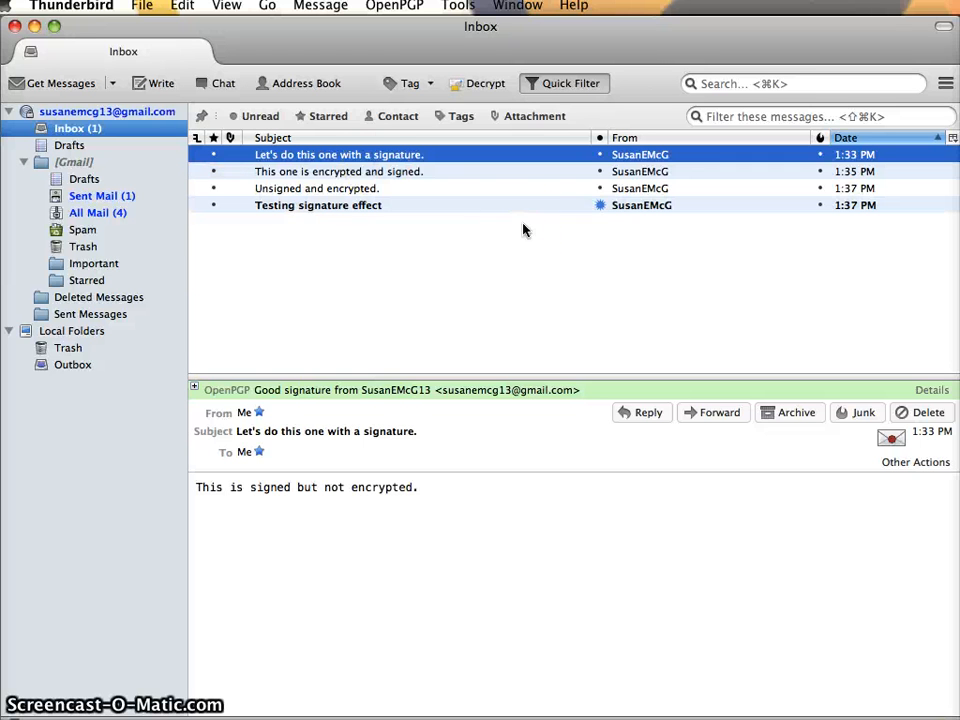
Open 'Testing signature effect' and compare it with the 'Unsigned and encrypted.' and 'This one is encrypted and signed.' messages
{"action": "left_click", "coordinate": [375, 207]}
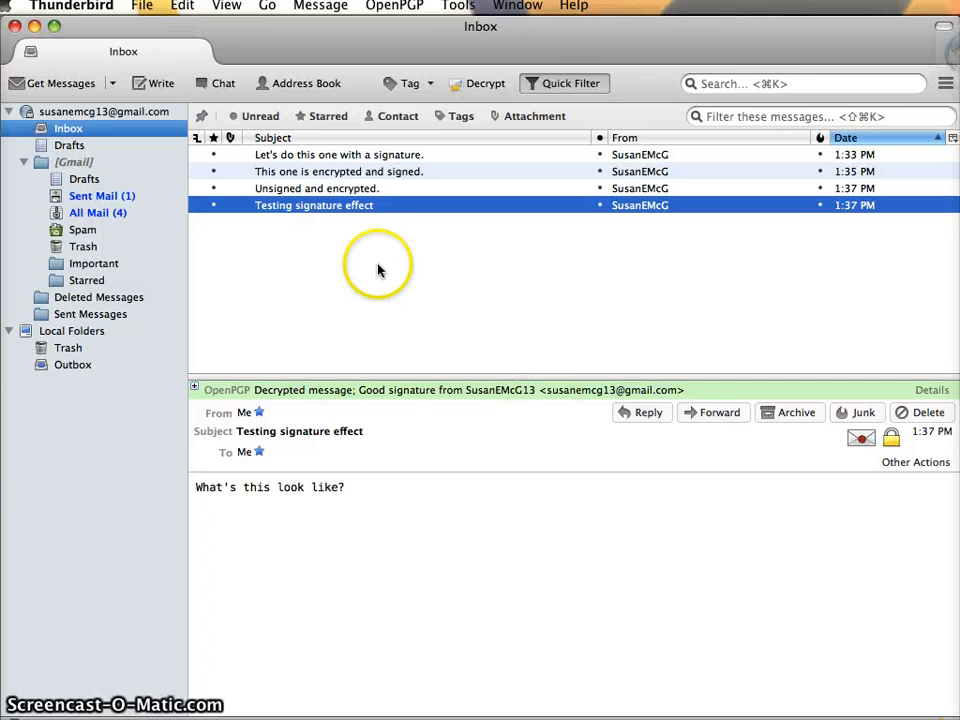
{"action": "left_click", "coordinate": [348, 188]}
{"action": "left_click", "coordinate": [349, 174]}
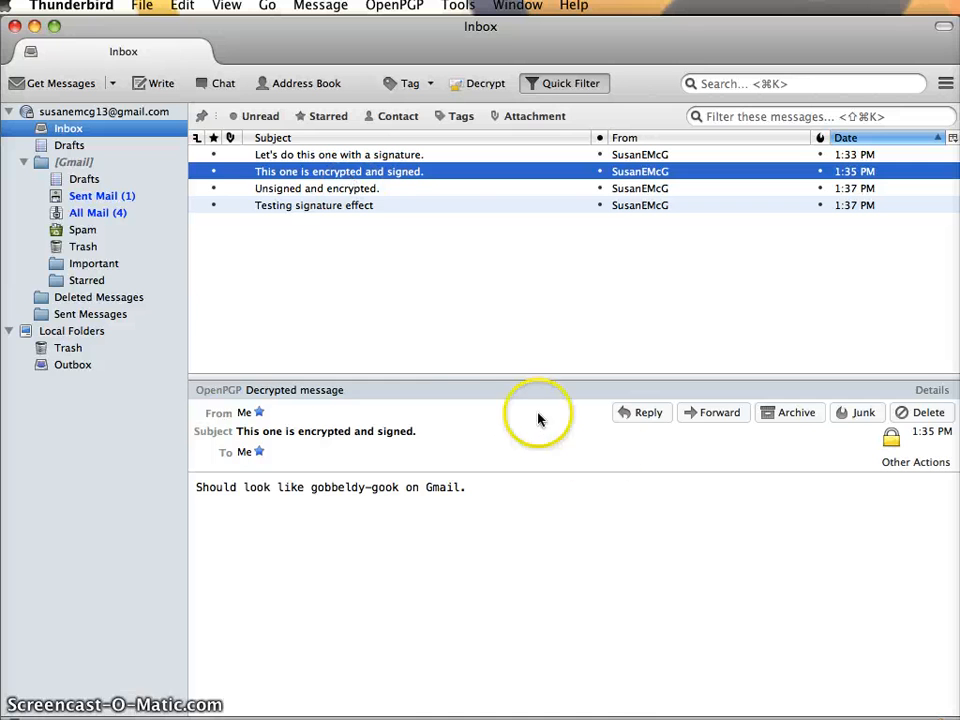
{"action": "key", "text": "Down"}
{"action": "key", "text": "Down"}
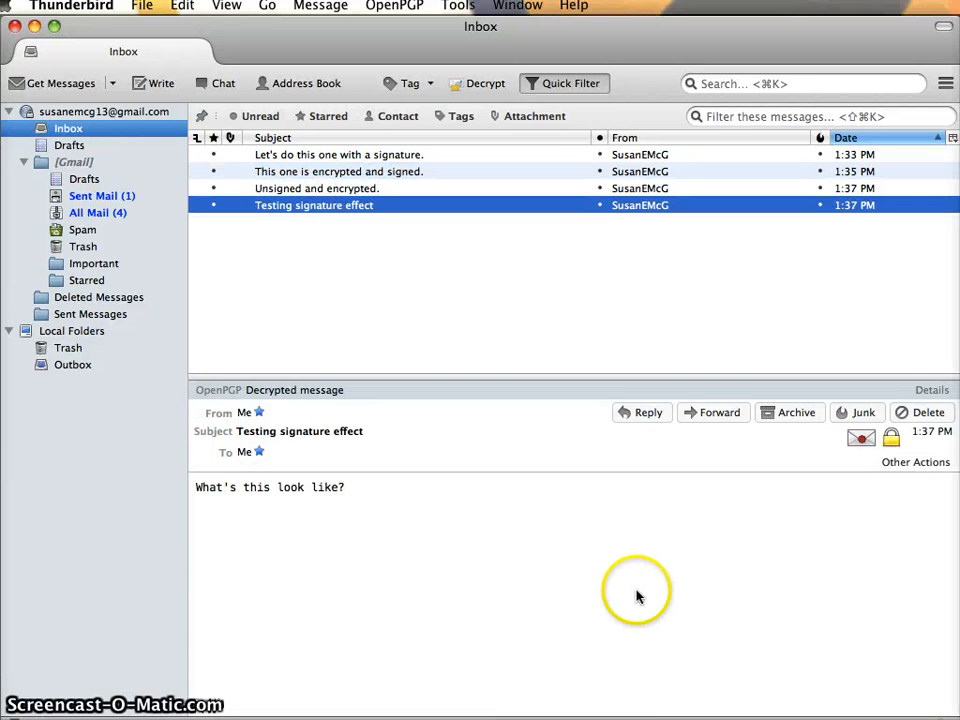
Check the OpenPGP Security Info of 'Testing signature effect', confirming it is decrypted and correctly signed
{"action": "left_click", "coordinate": [304, 208]}
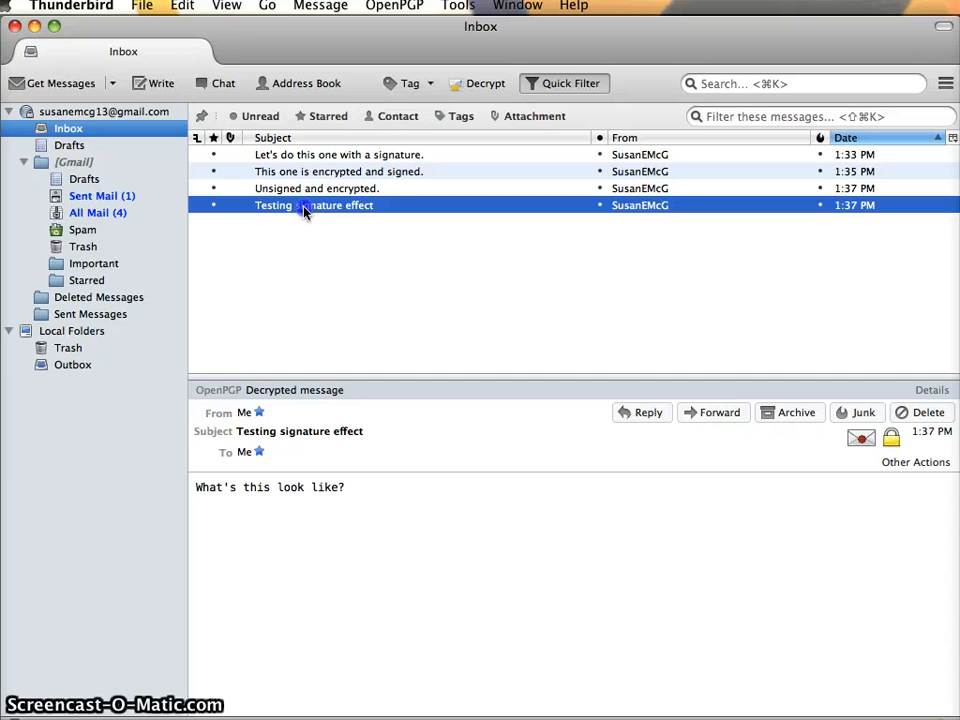
{"action": "left_click", "coordinate": [862, 440]}
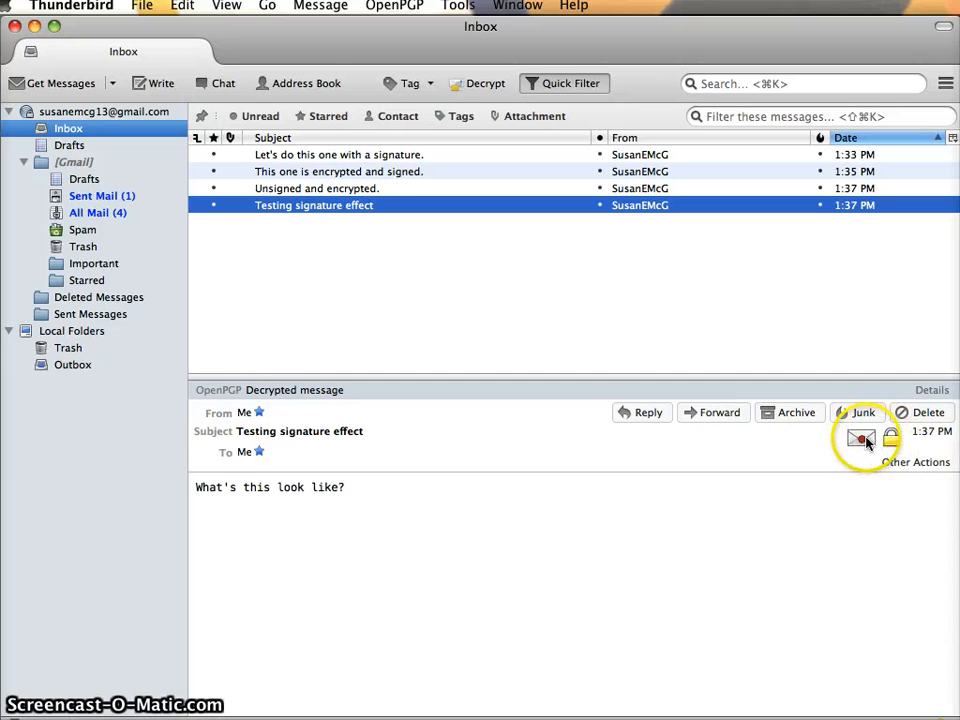
{"action": "key", "text": "Return"}
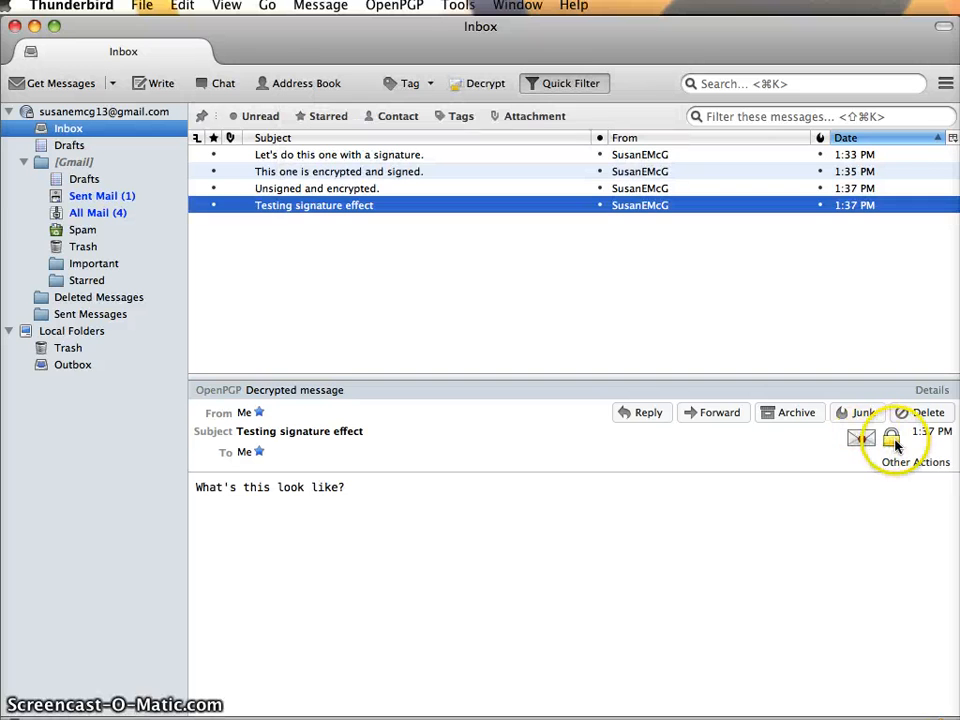
{"action": "left_click", "coordinate": [446, 643]}
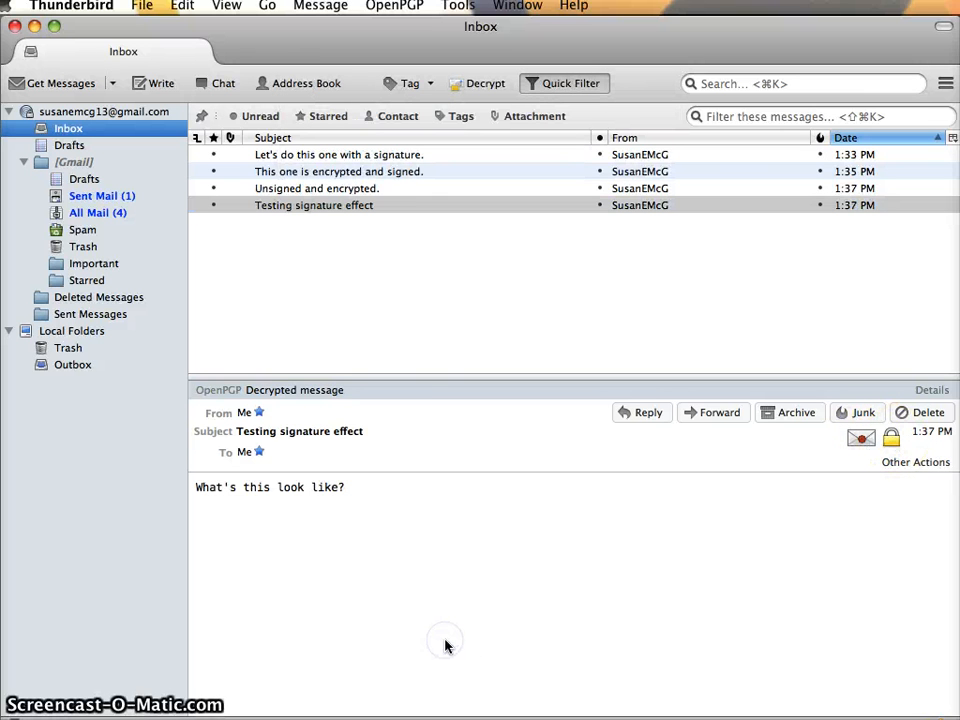